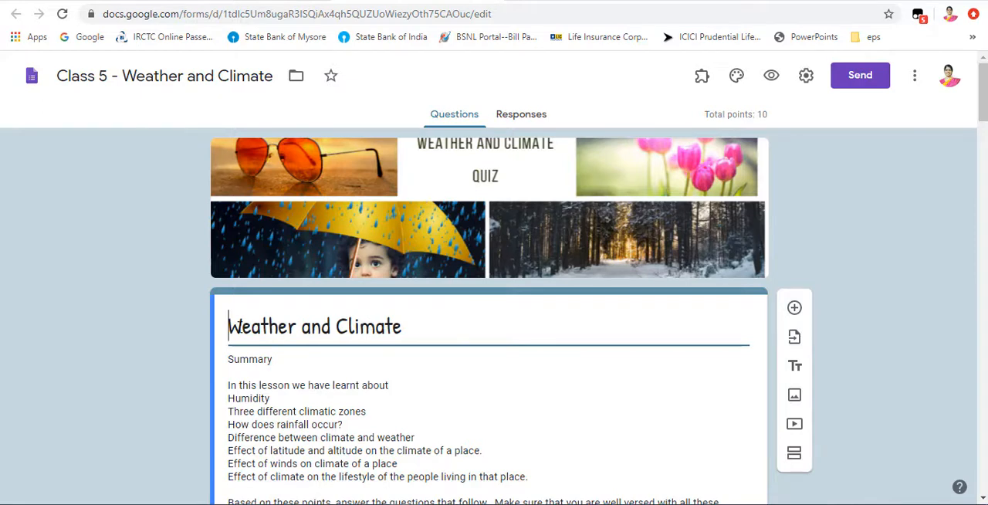
Step: Review the Weather and Climate form's summary description and its email address, Name and Email fields
scroll(439, 327, "down", 1)
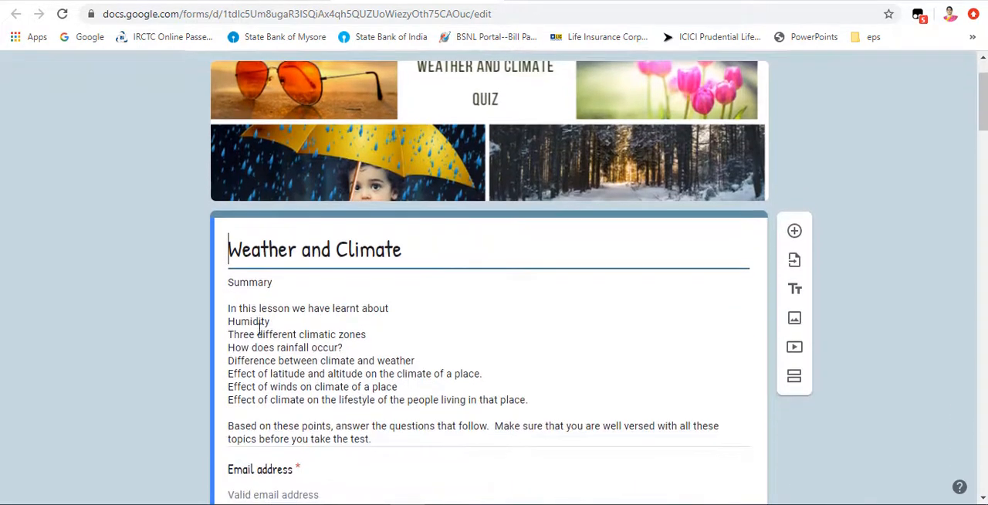
scroll(258, 328, "down", 2)
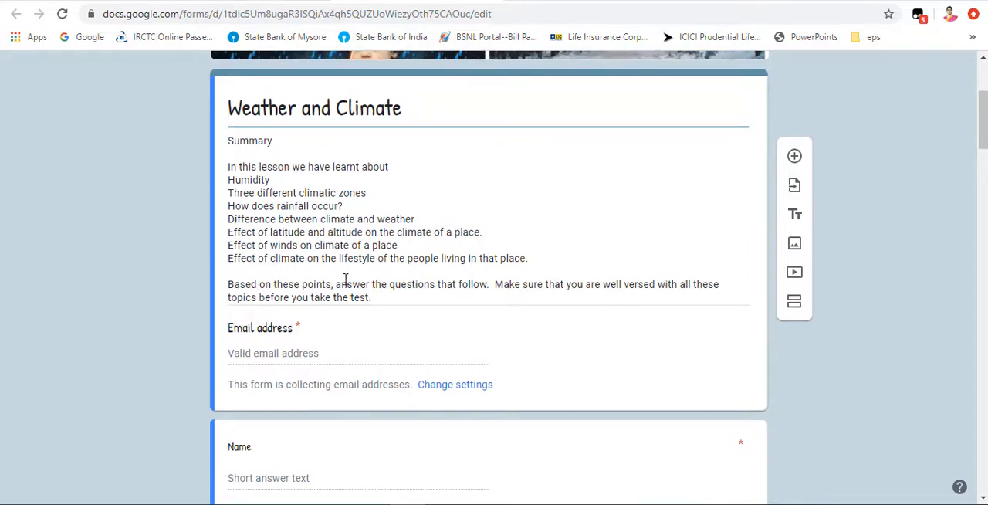
scroll(347, 280, "down", 1)
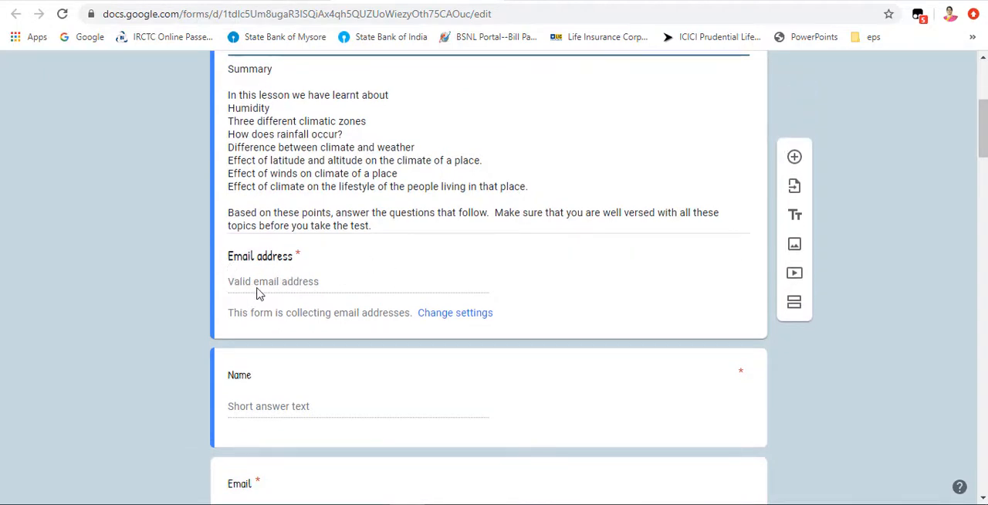
scroll(320, 294, "down", 1)
left_click(319, 294)
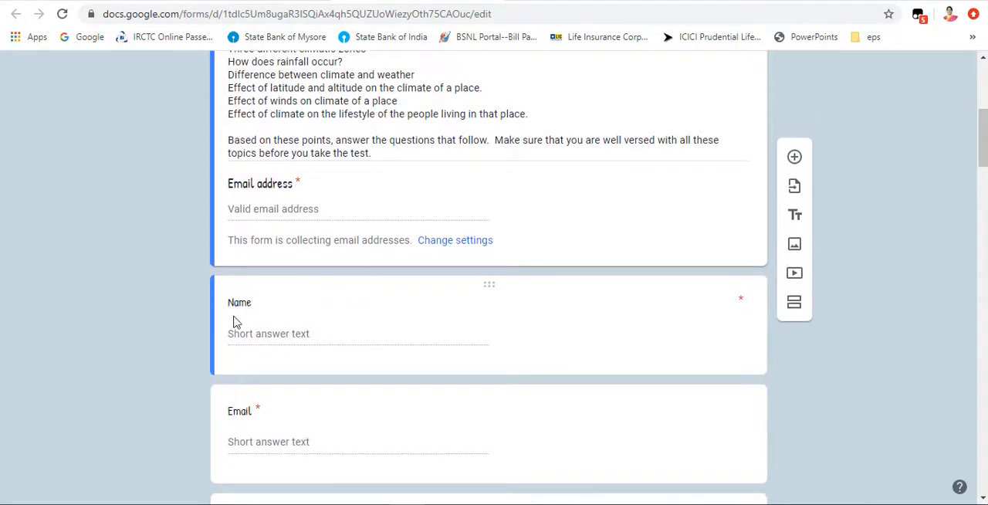
scroll(289, 340, "down", 3)
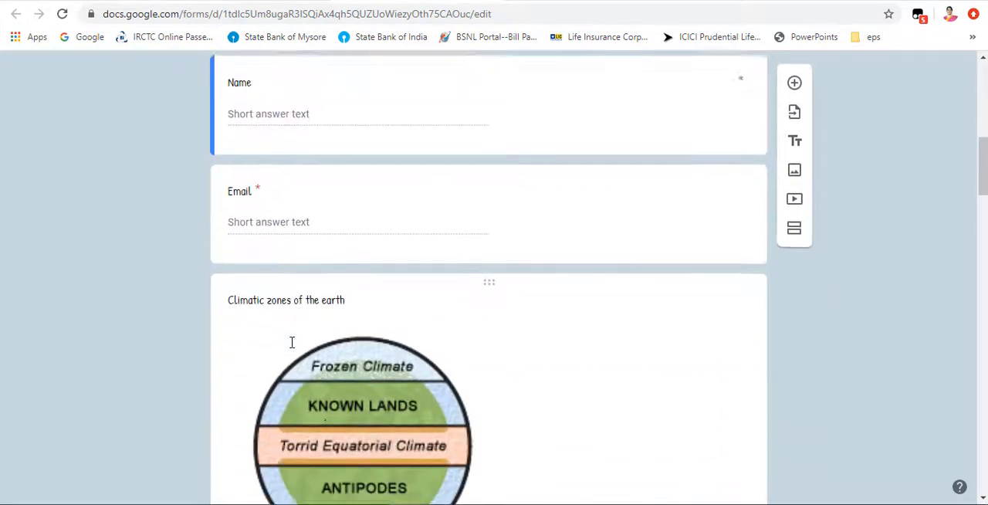
Step: Examine the climatic zones image and the multiple-choice questions on the coldest zone, the hottest zone and what affects climate
scroll(292, 342, "down", 1)
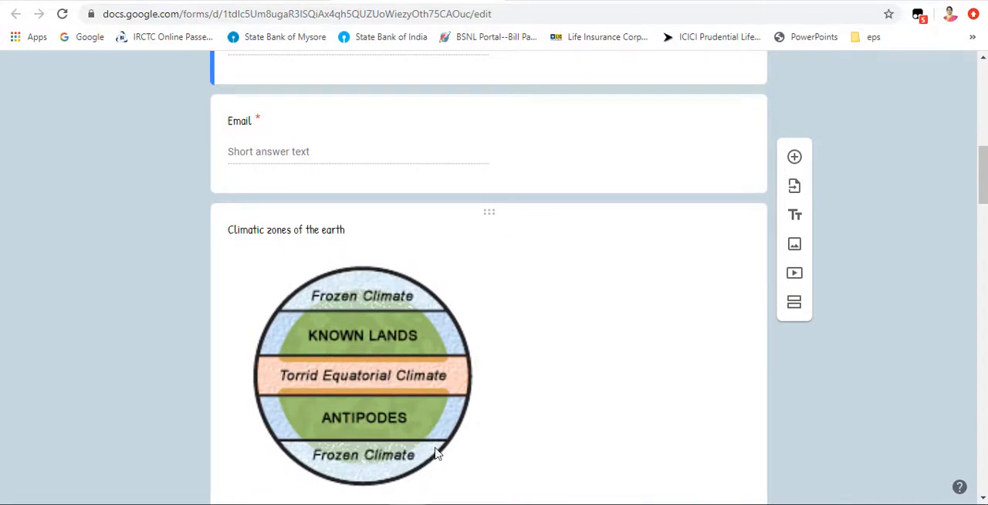
scroll(433, 421, "down", 2)
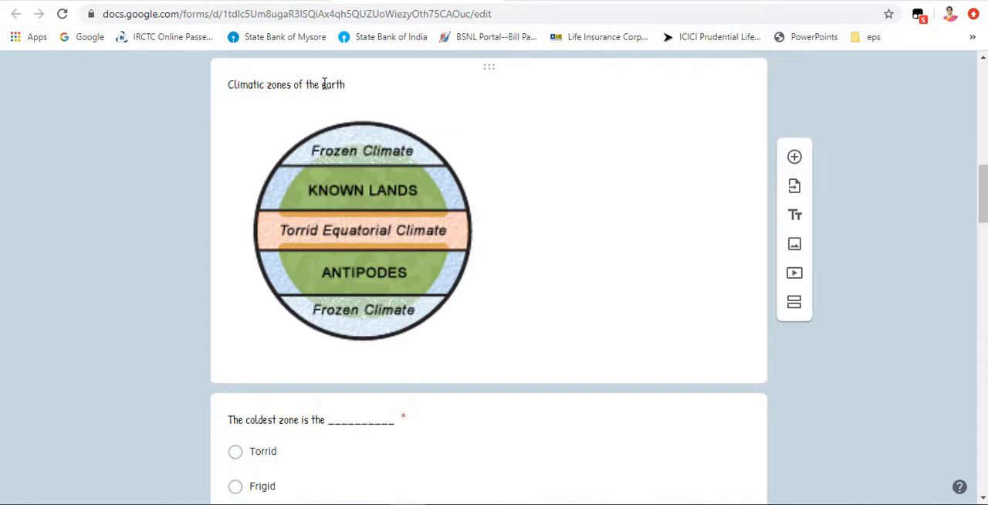
scroll(346, 325, "down", 1)
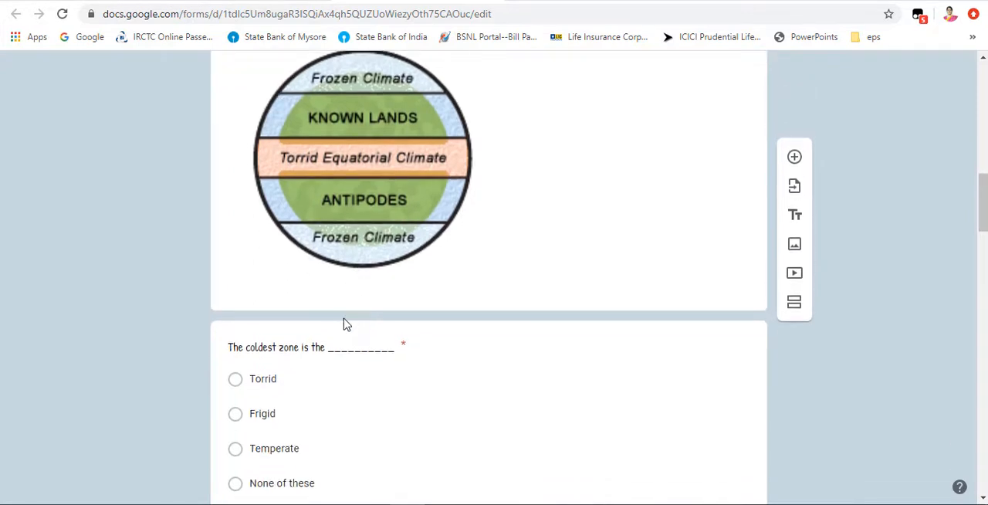
scroll(341, 374, "down", 2)
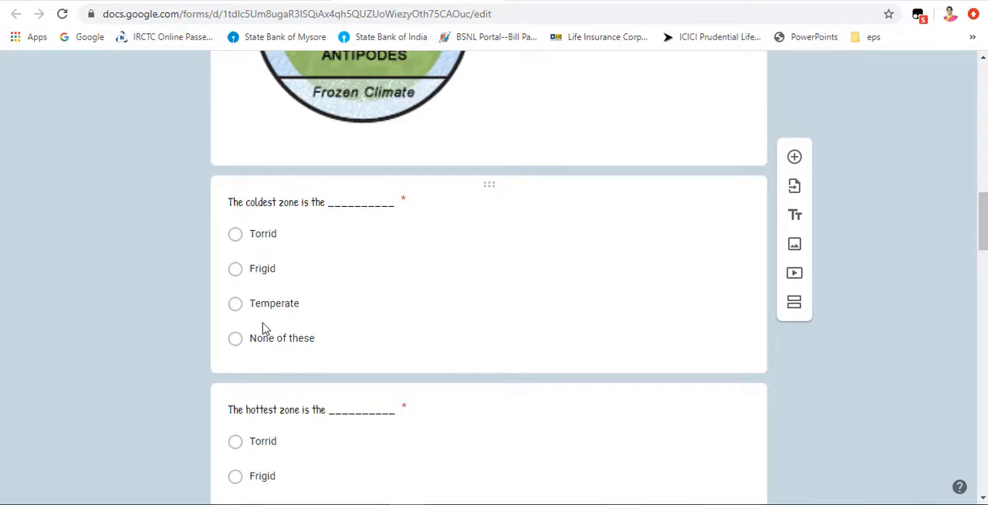
scroll(268, 340, "down", 4)
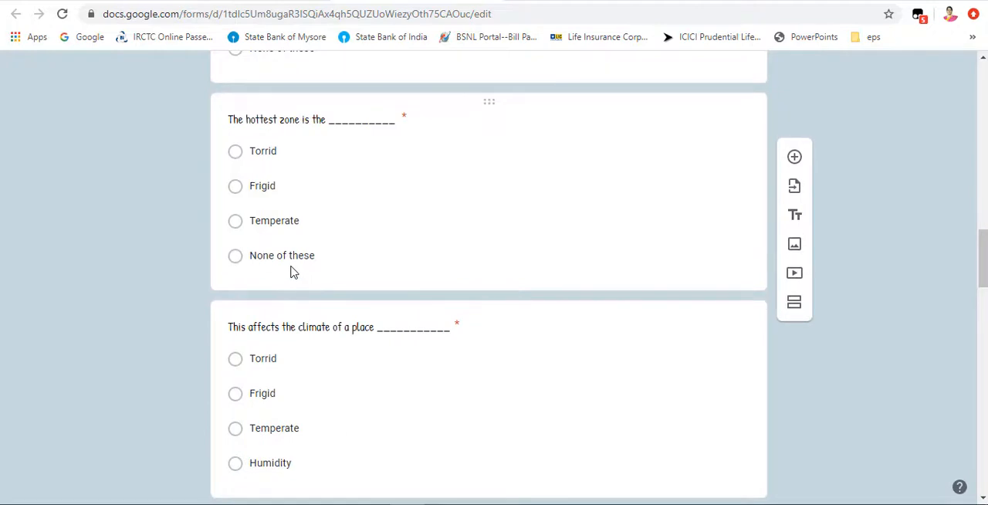
scroll(292, 287, "down", 5)
scroll(287, 351, "down", 2)
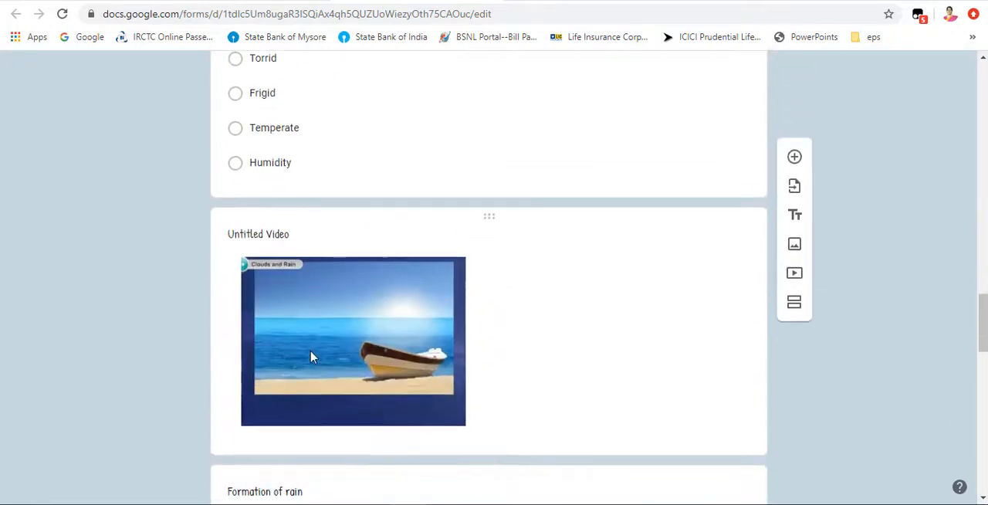
scroll(283, 183, "up", 4)
scroll(285, 178, "up", 8)
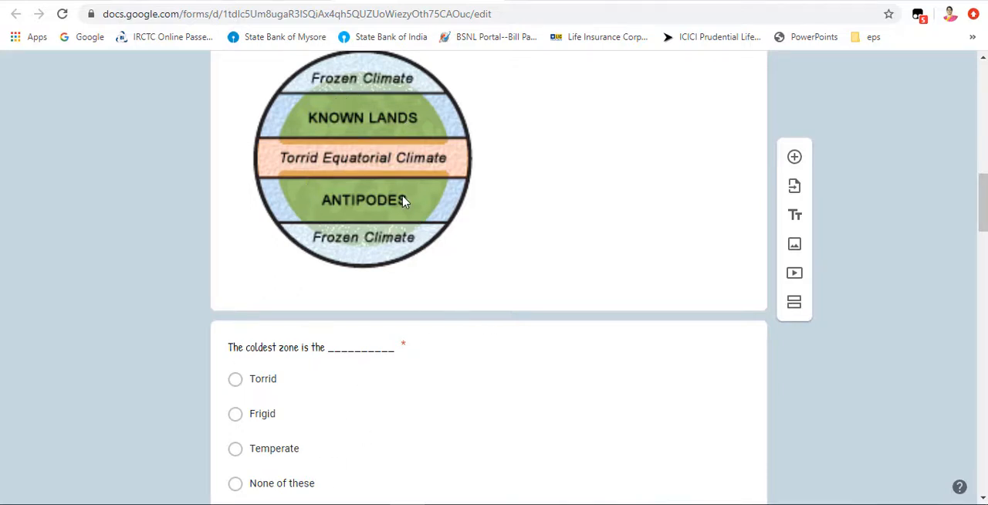
Step: Review the Clouds and Rain video and the questions after it, and open the final sea coast climate question
scroll(403, 201, "down", 10)
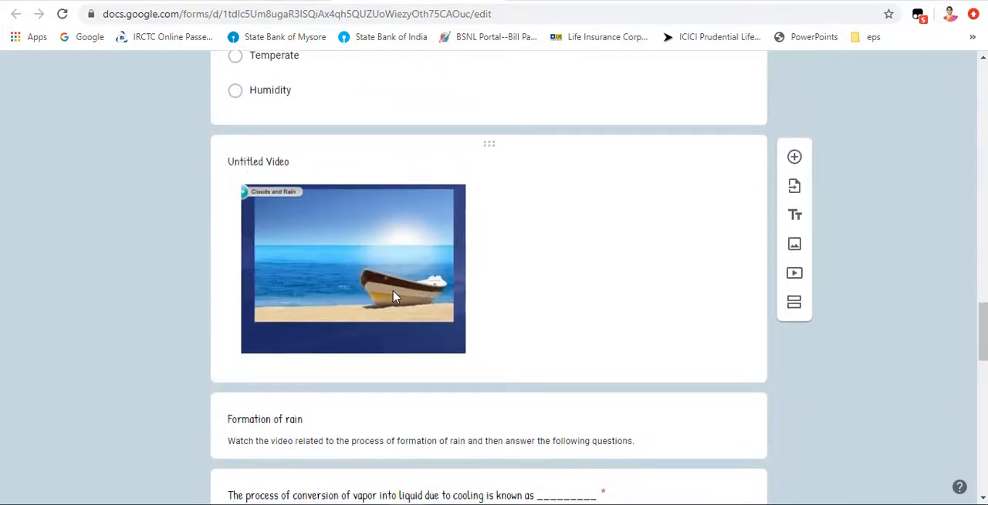
scroll(393, 297, "down", 1)
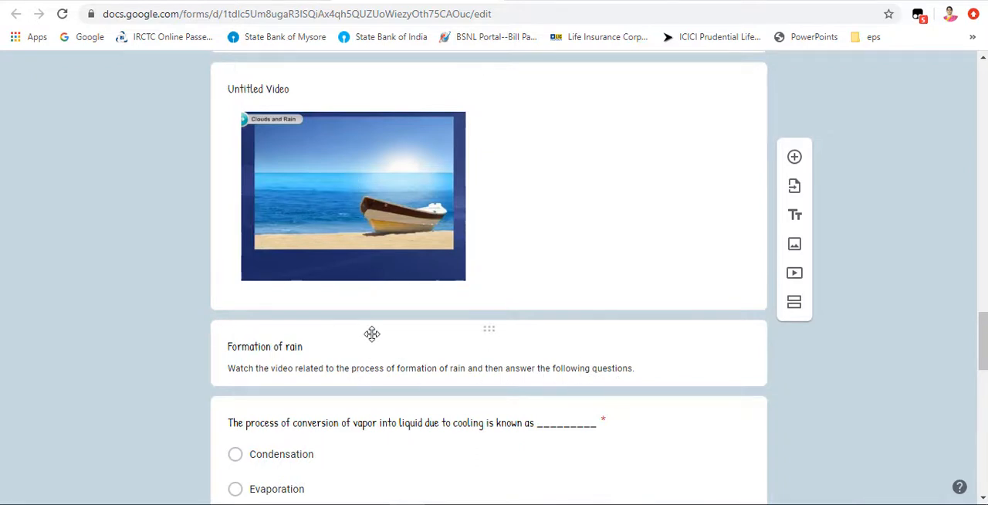
scroll(371, 332, "down", 2)
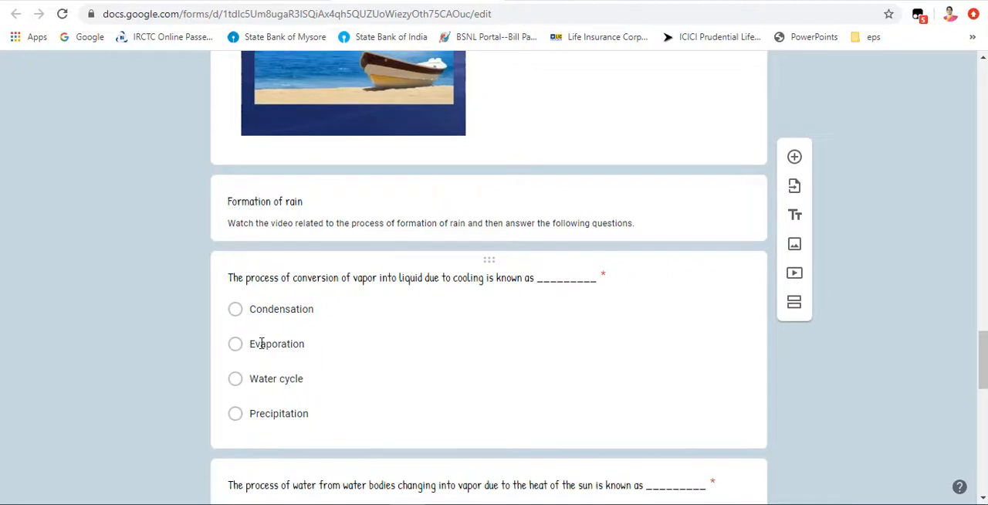
scroll(264, 347, "down", 5)
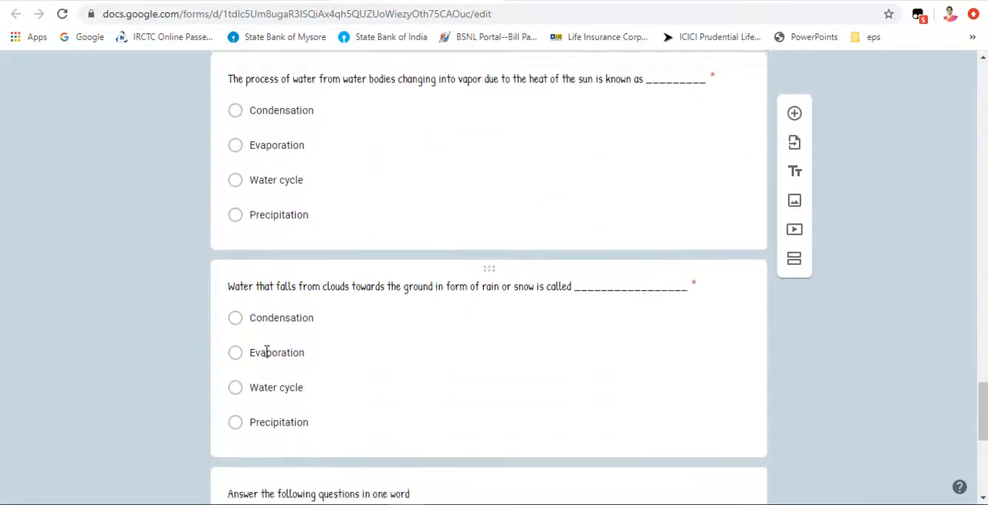
scroll(266, 351, "down", 2)
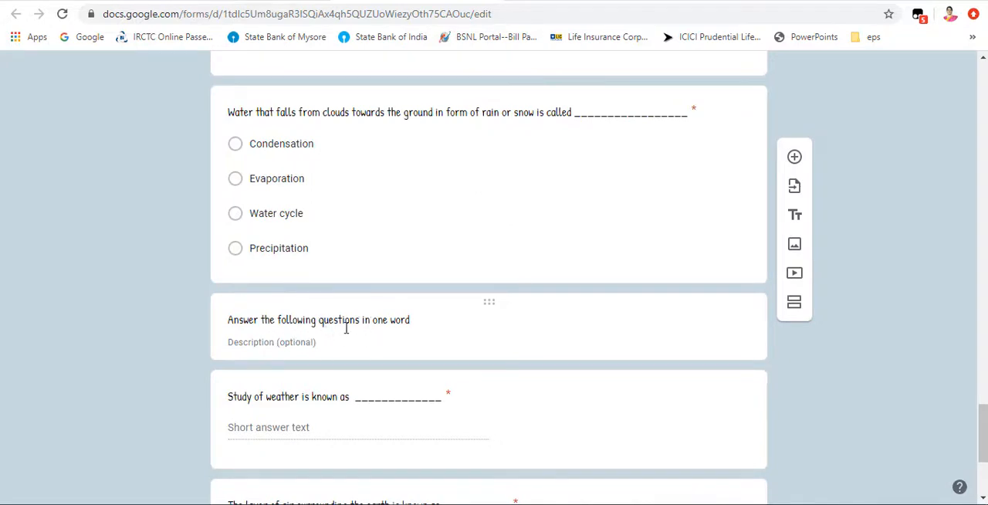
scroll(283, 356, "down", 1)
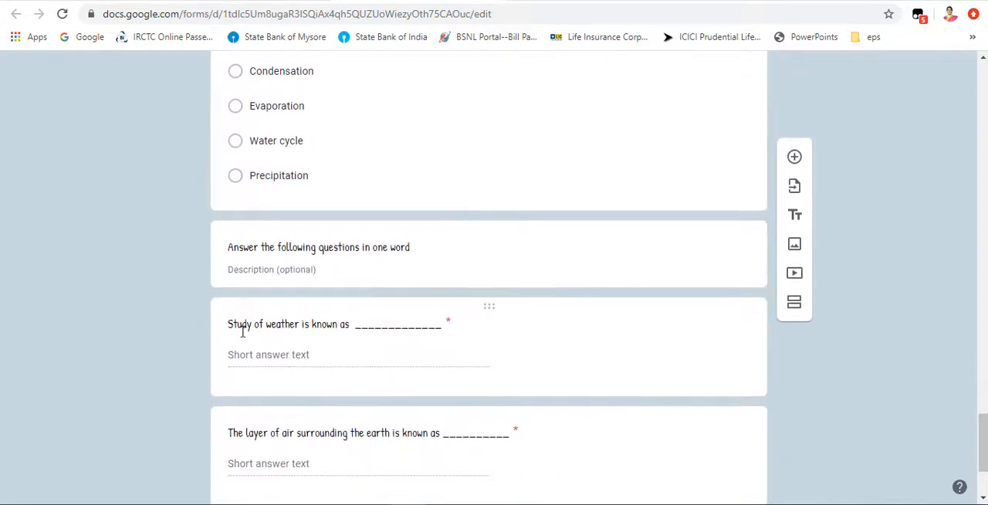
scroll(361, 339, "down", 2)
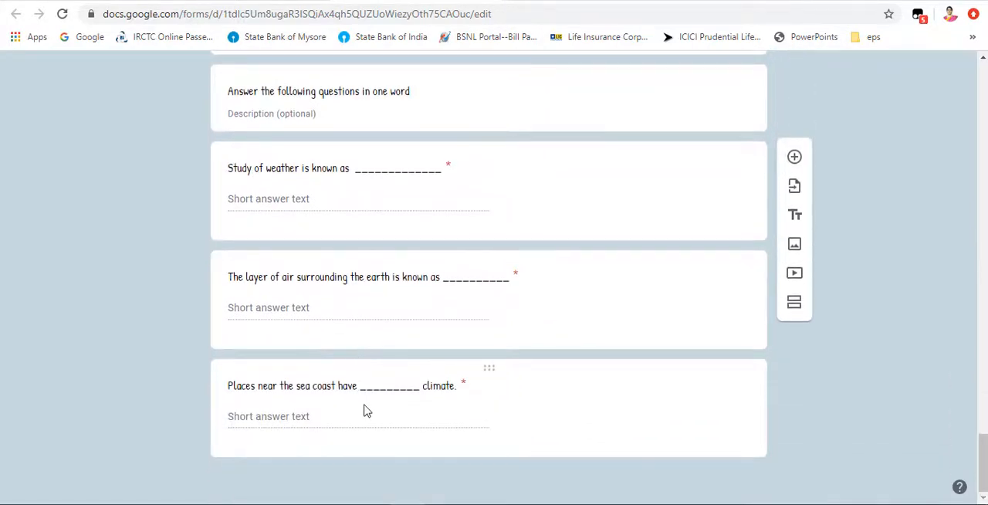
left_click(285, 417)
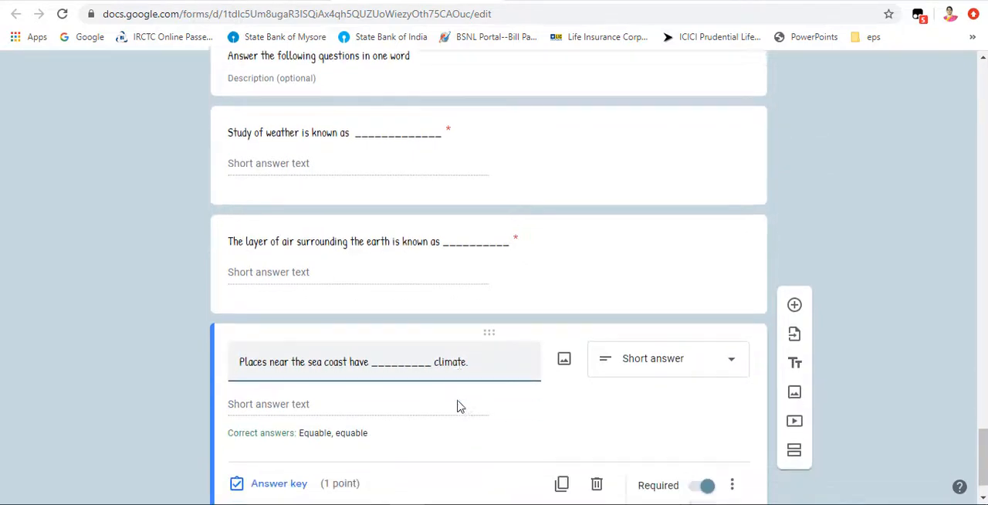
Step: Return to the climatic zones section and open the coldest zone question to view its answer options
scroll(345, 418, "up", 20)
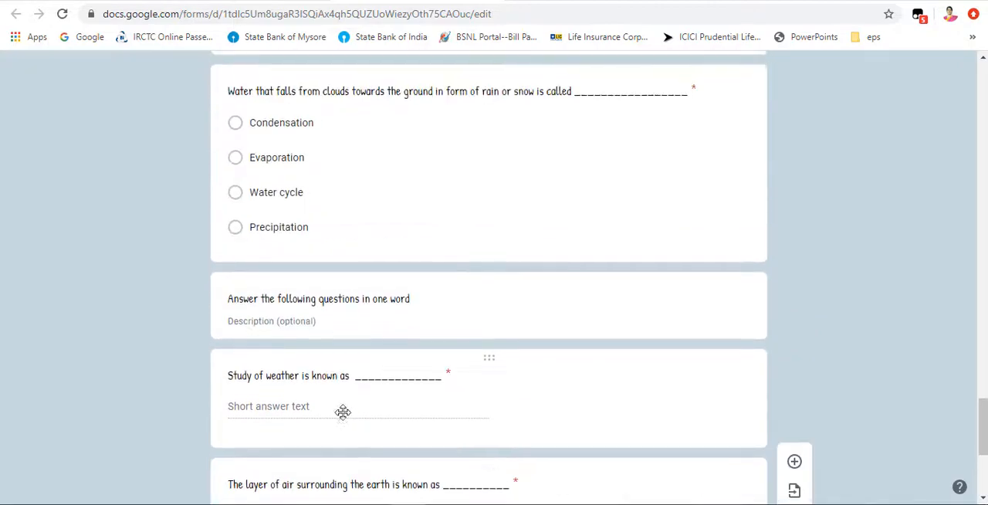
scroll(345, 417, "up", 20)
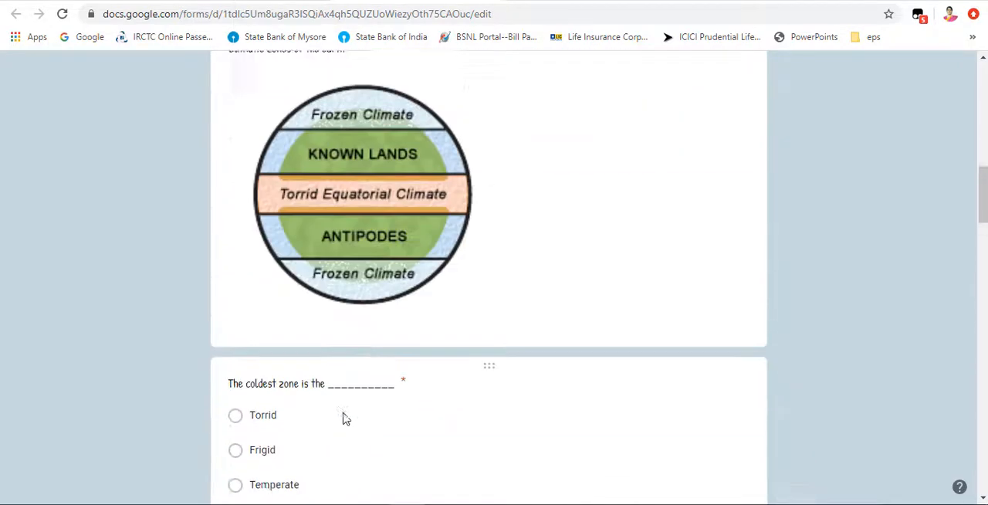
scroll(345, 418, "down", 5)
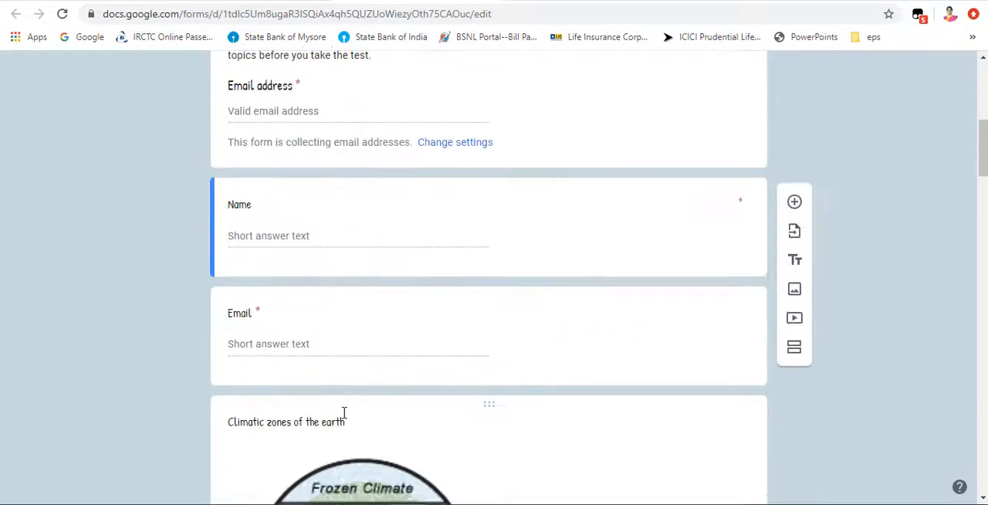
scroll(345, 417, "down", 2)
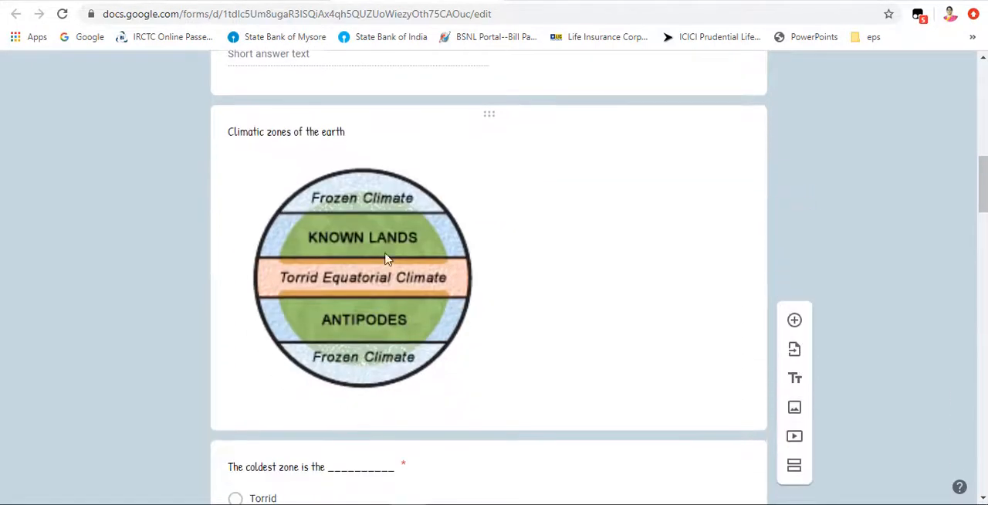
scroll(356, 301, "down", 3)
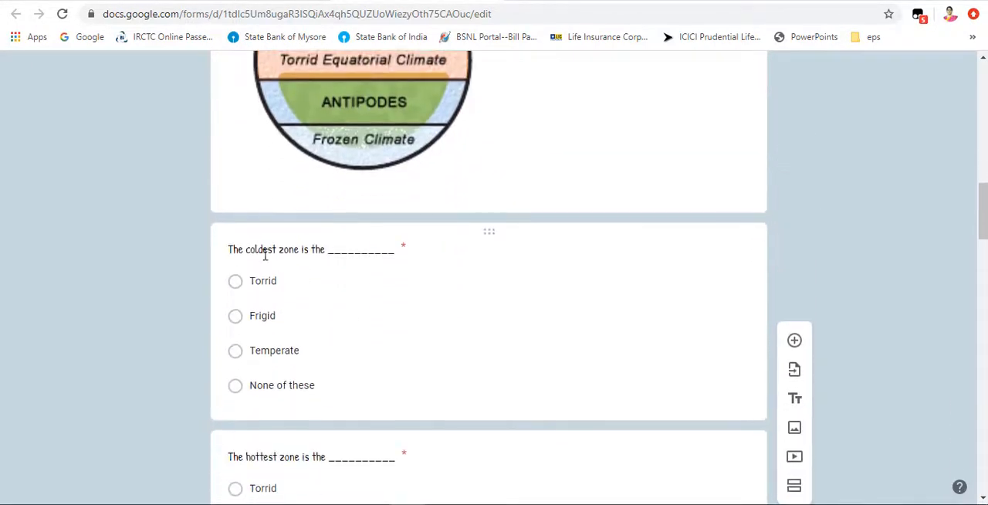
left_click(301, 254)
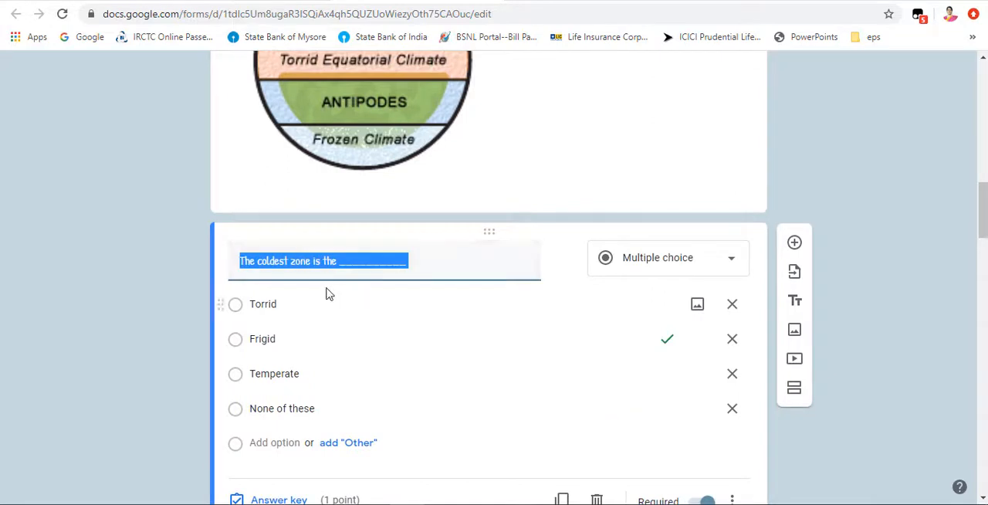
left_click(339, 384)
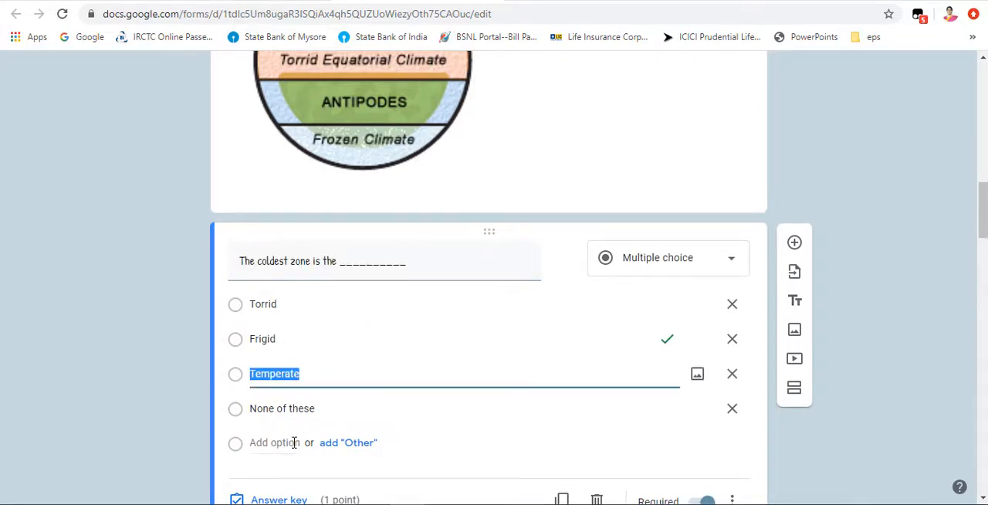
Step: Check the correct answer and points in the coldest zone question's answer key, and close the key
scroll(295, 442, "down", 1)
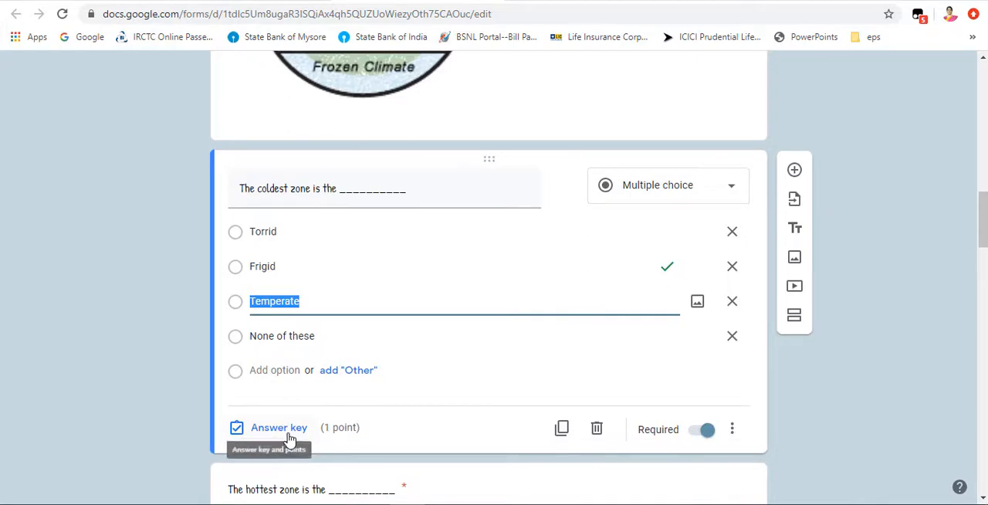
left_click(284, 432)
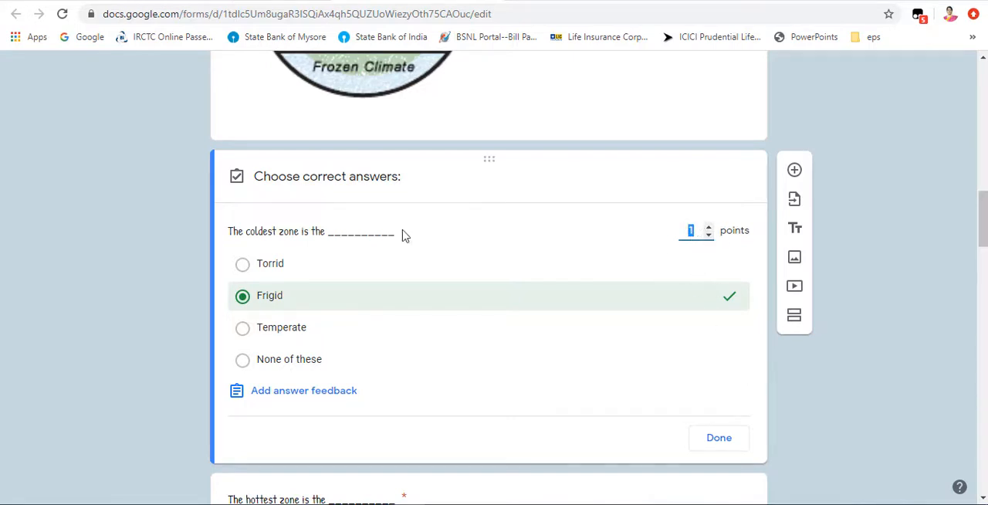
left_click(713, 443)
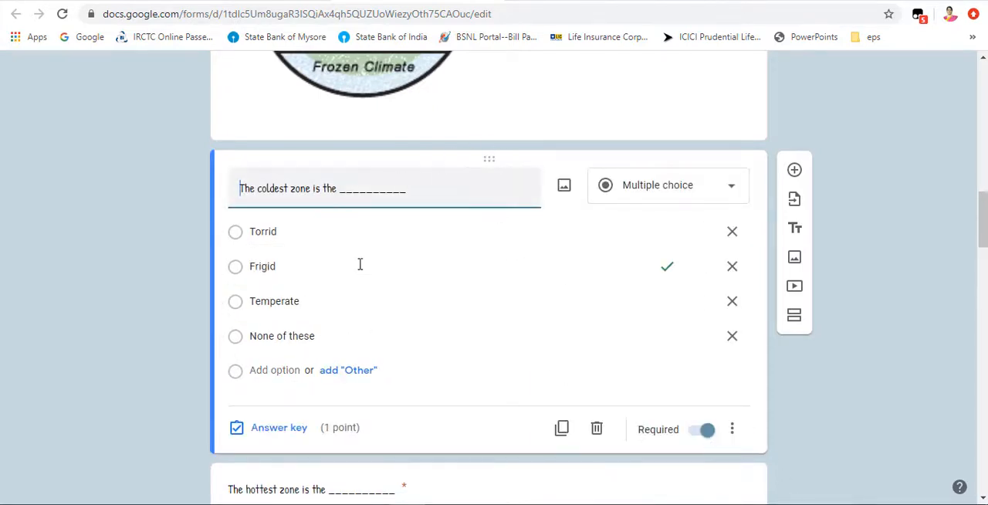
Step: Look through the remaining questions, from the hottest zone question to the one-word questions at the form's end
scroll(411, 337, "down", 8)
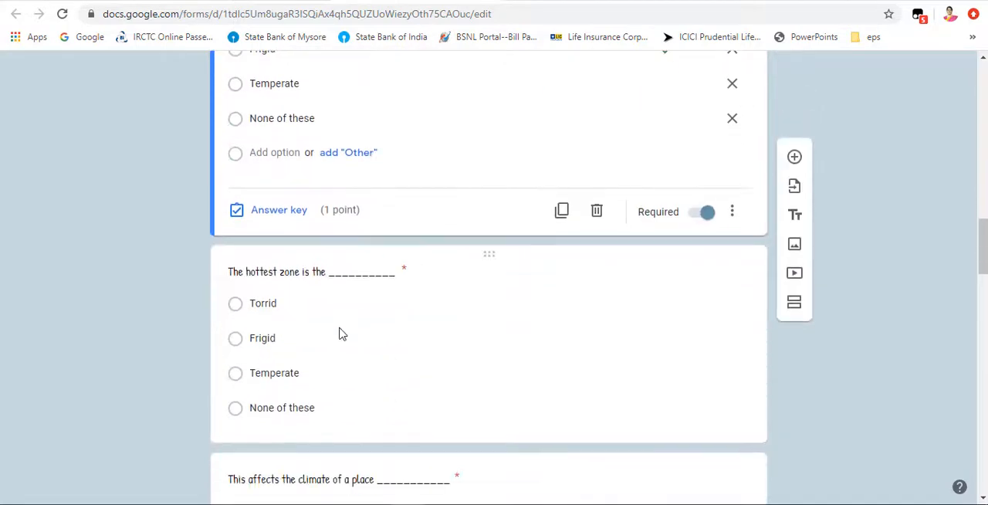
scroll(333, 378, "down", 6)
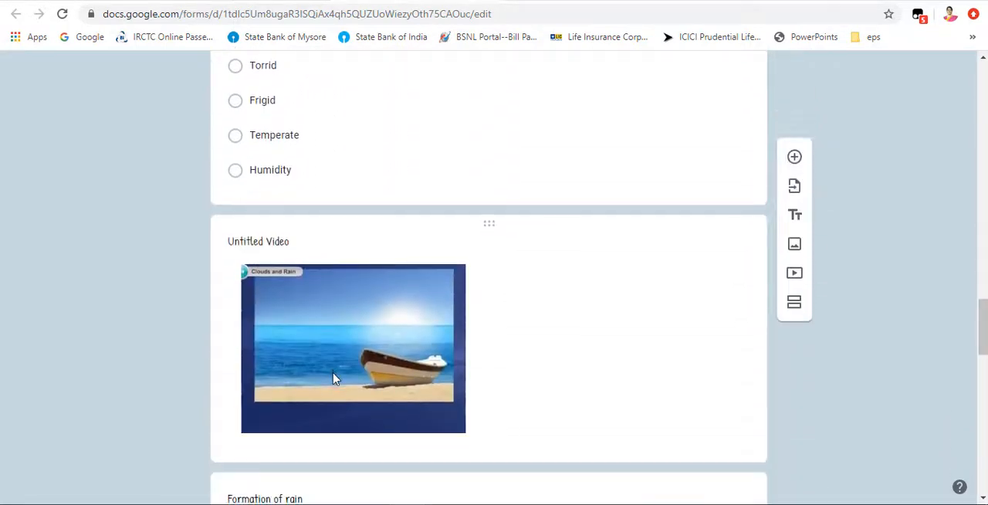
scroll(334, 378, "down", 2)
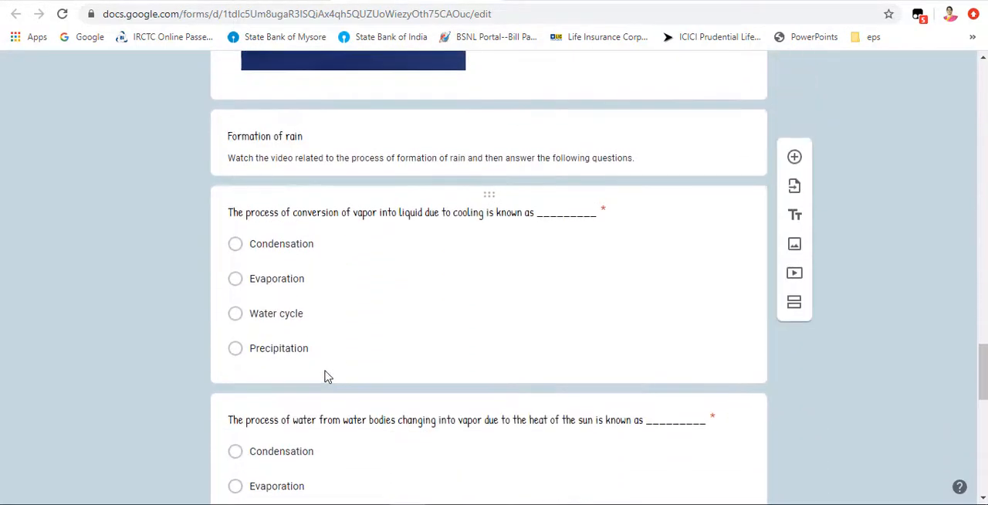
scroll(328, 376, "down", 2)
scroll(433, 209, "up", 1)
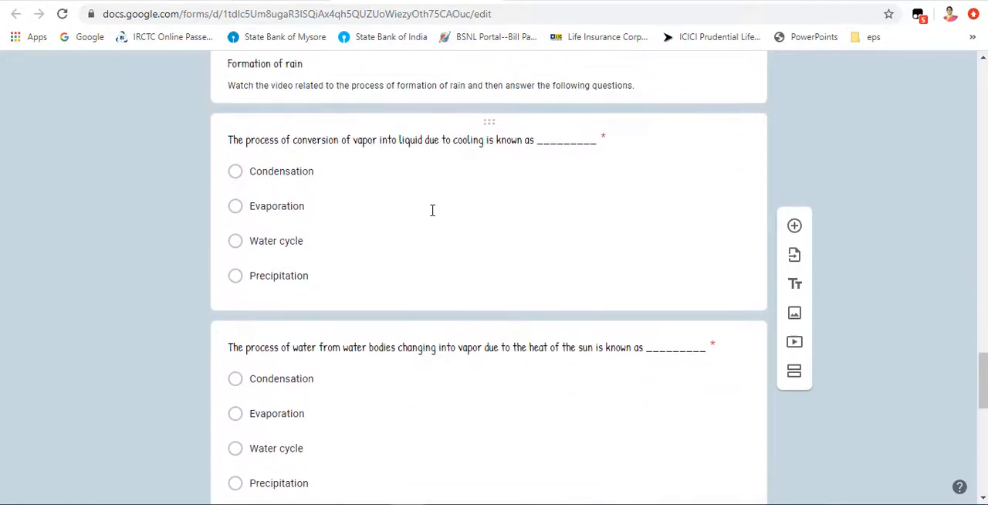
scroll(430, 316, "down", 9)
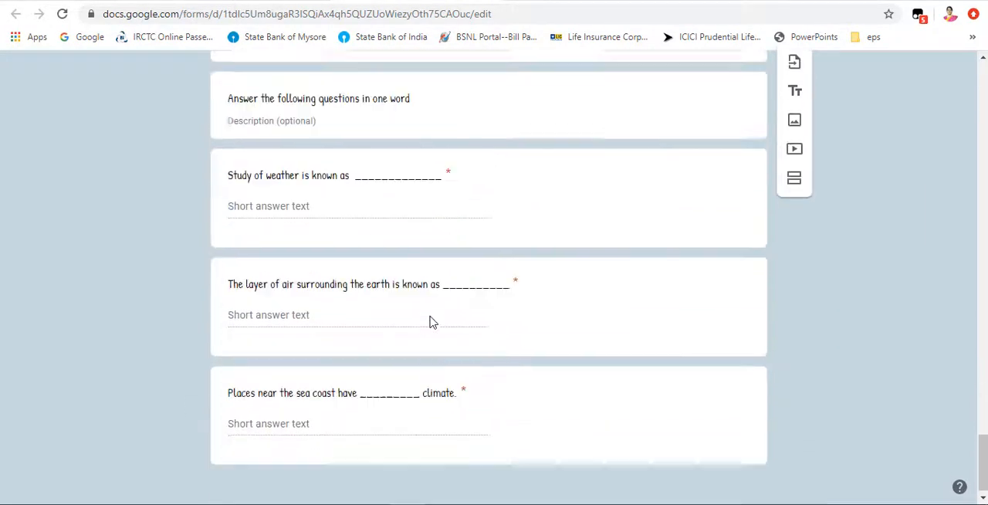
Step: In the answer key of the "Study of weather is known as" question, mark all answers other than the listed ones incorrect
left_click(314, 172)
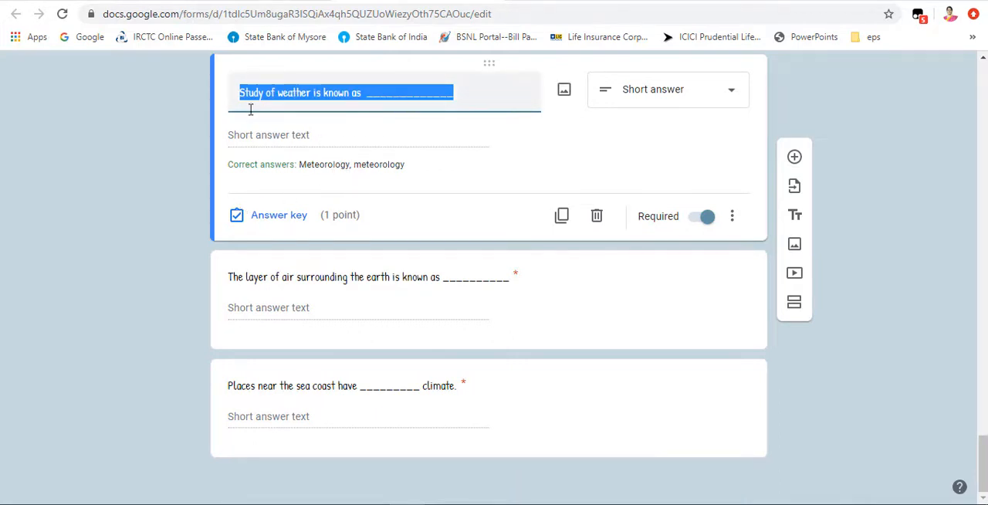
left_click(297, 219)
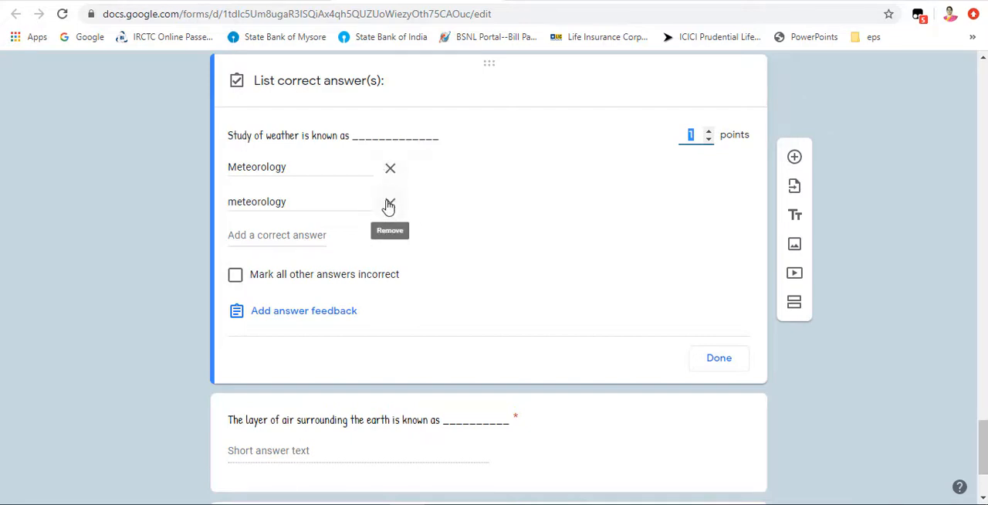
left_click(236, 277)
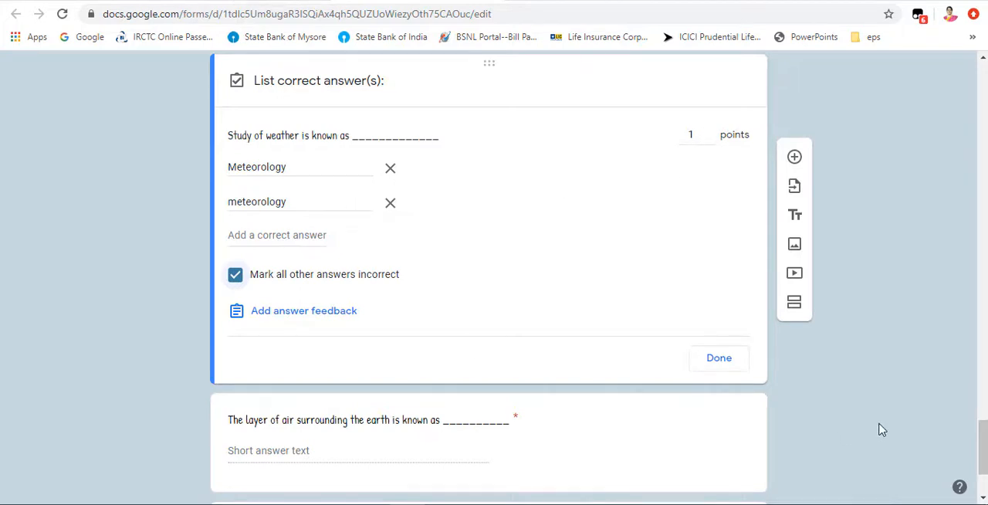
left_click(718, 359)
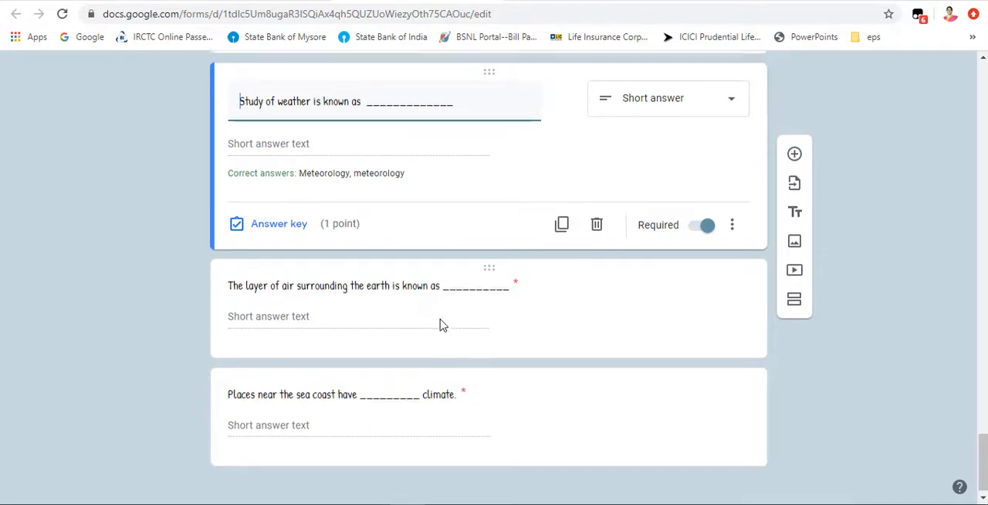
Step: Return to the start of the quiz form and open its preview
scroll(441, 325, "up", 6)
scroll(441, 325, "up", 15)
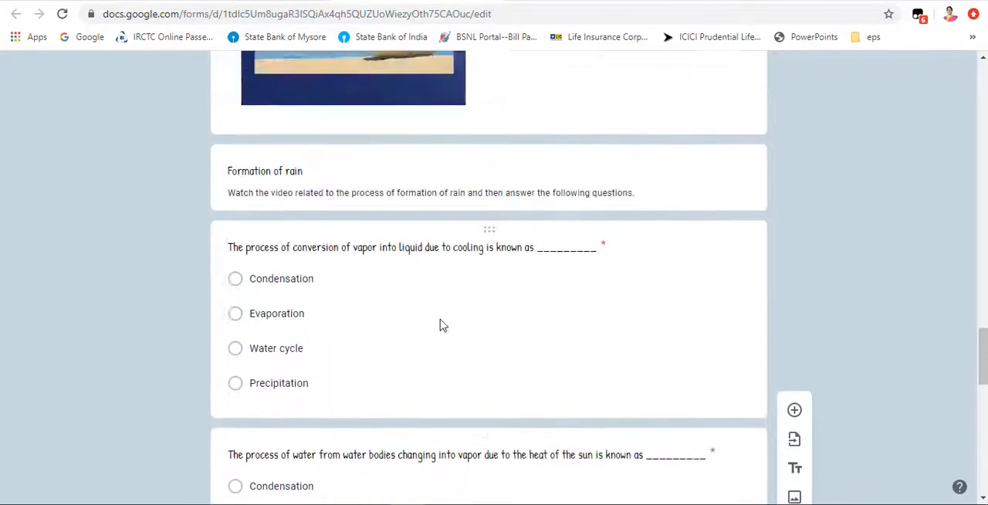
scroll(440, 325, "up", 15)
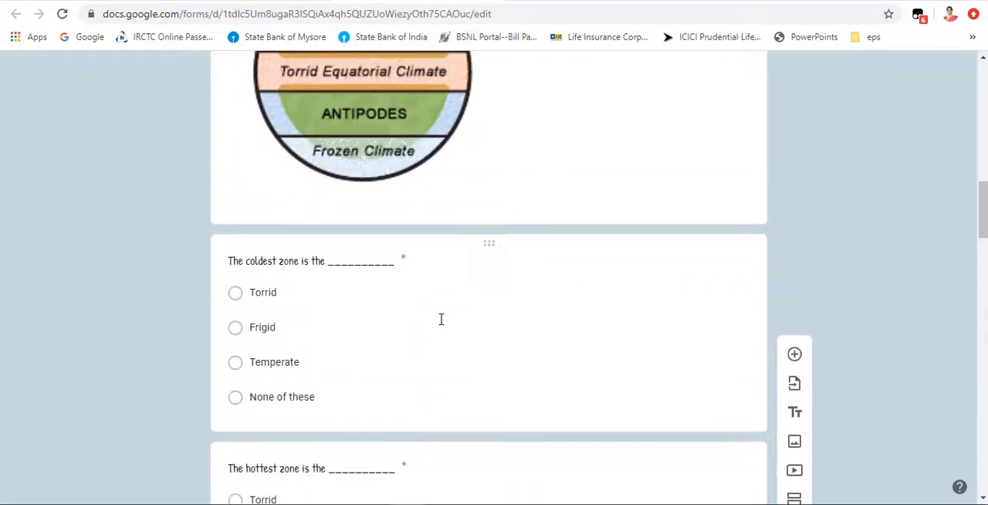
scroll(441, 319, "up", 5)
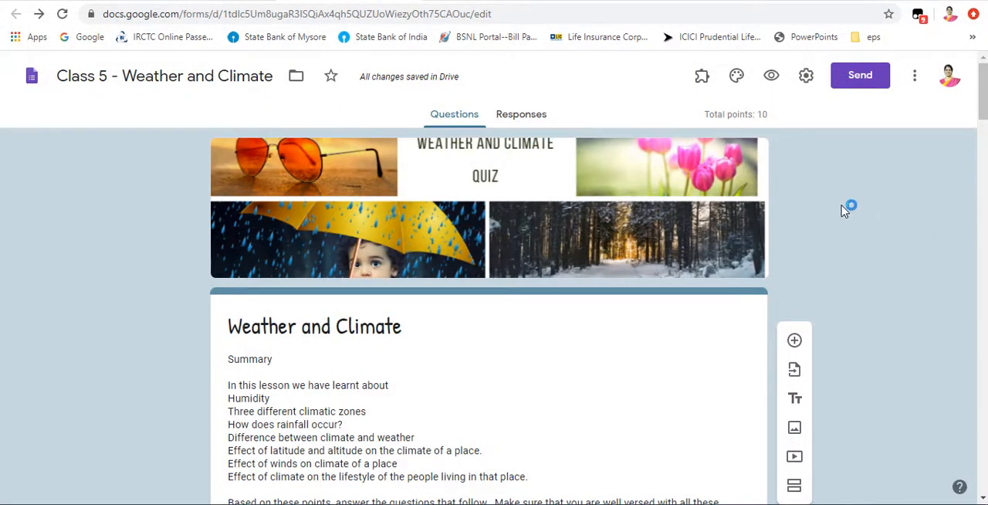
left_click(772, 77)
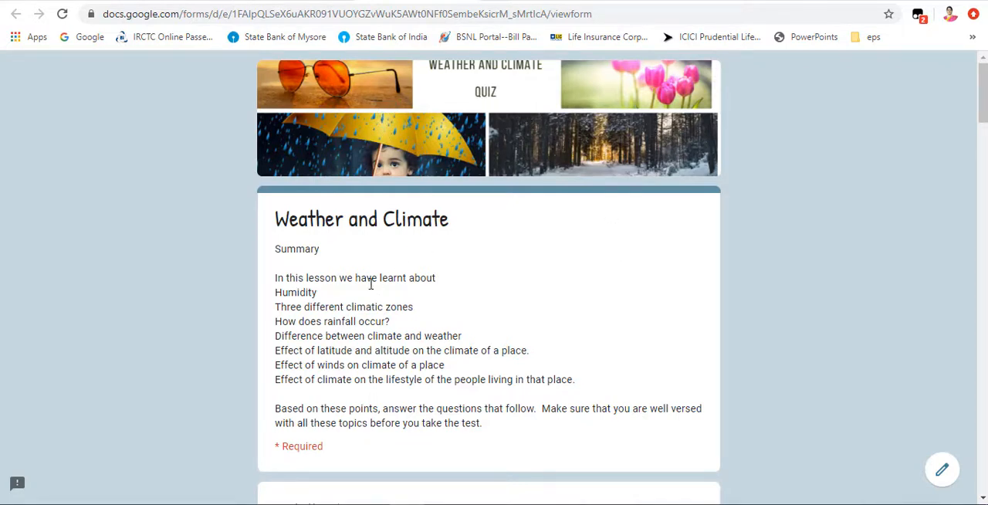
Step: Examine the previewed summary, the email and name fields, and the climatic zones image
scroll(379, 308, "down", 2)
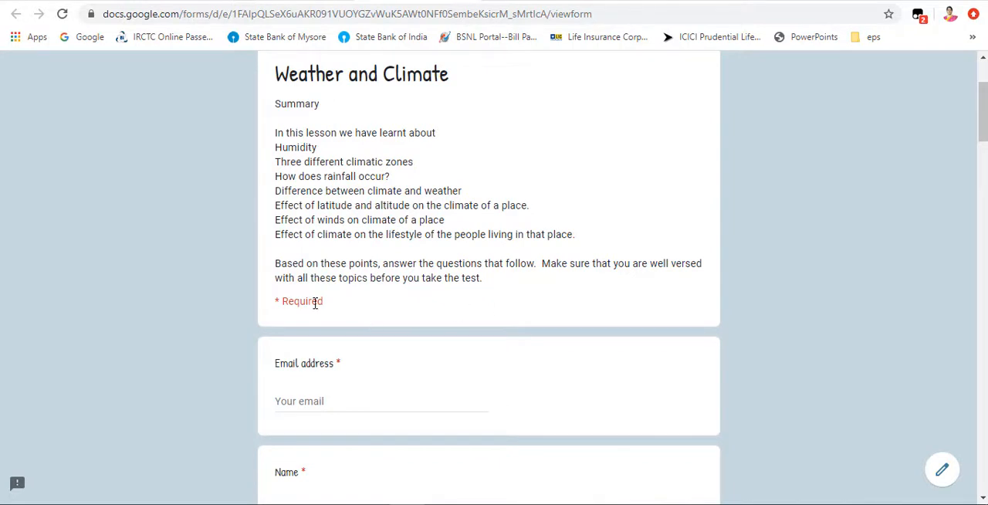
scroll(339, 389, "down", 2)
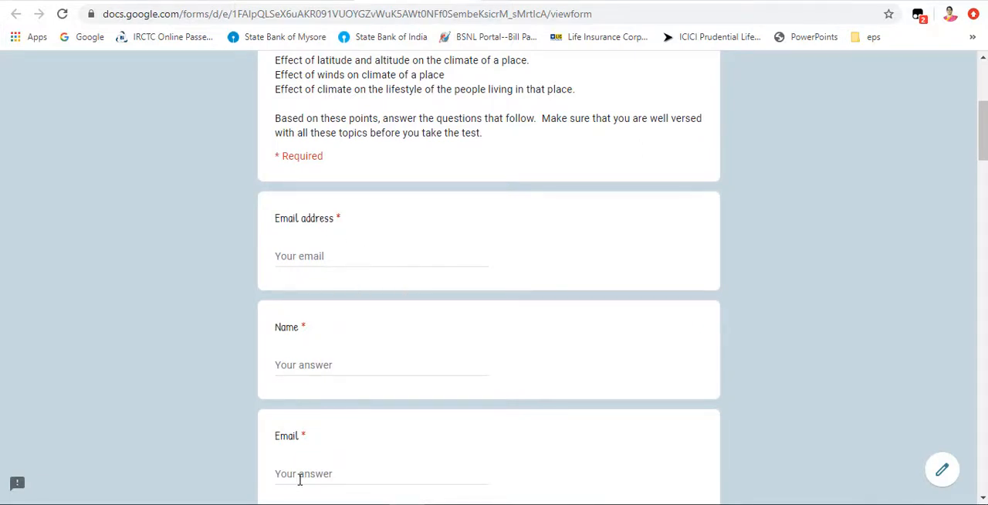
scroll(324, 450, "down", 1)
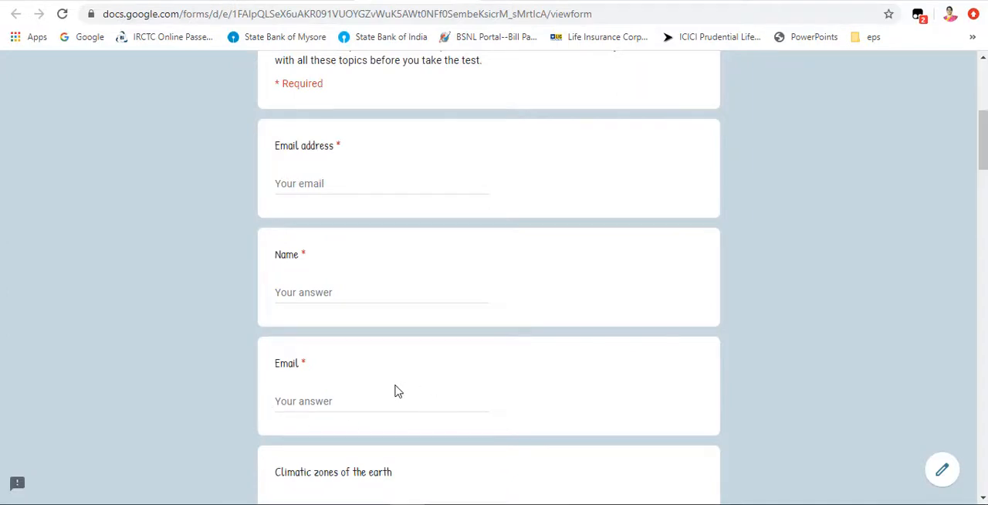
scroll(532, 371, "down", 1)
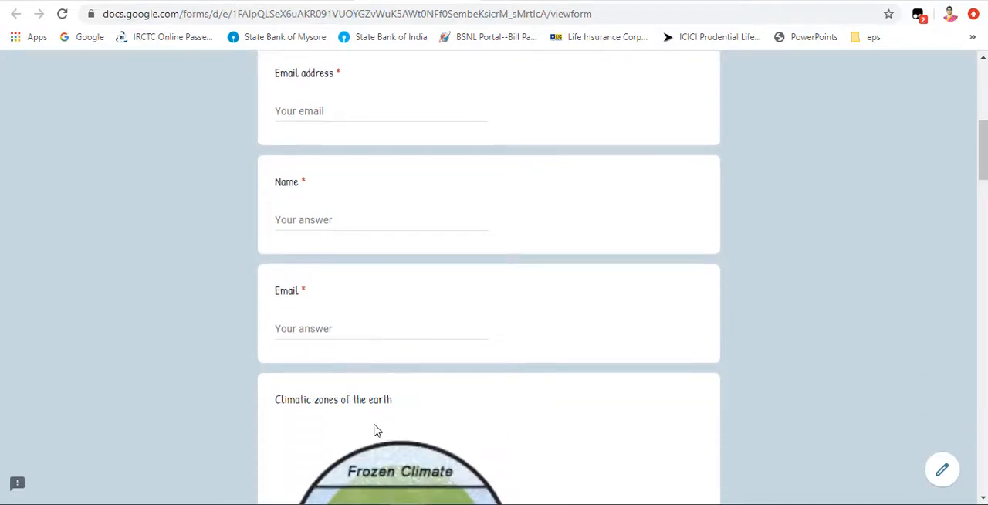
scroll(376, 433, "down", 2)
scroll(376, 432, "down", 2)
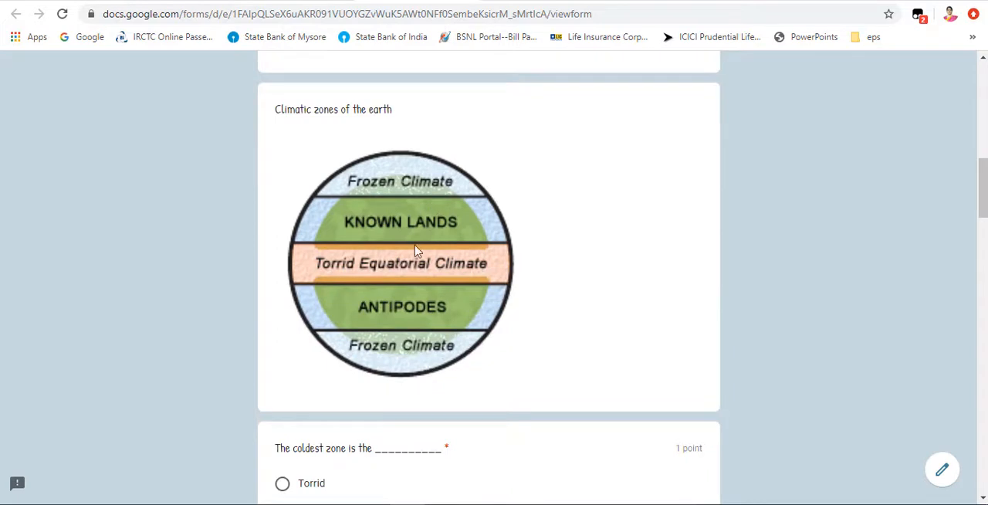
Step: Look through the previewed zone questions, rain formation video and one-word questions down to the end of the form
scroll(388, 447, "down", 8)
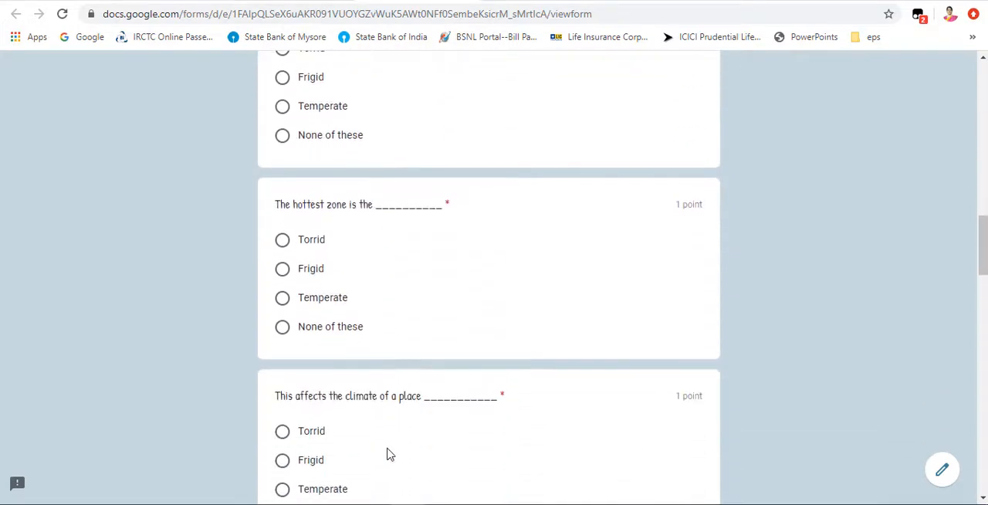
scroll(389, 454, "down", 6)
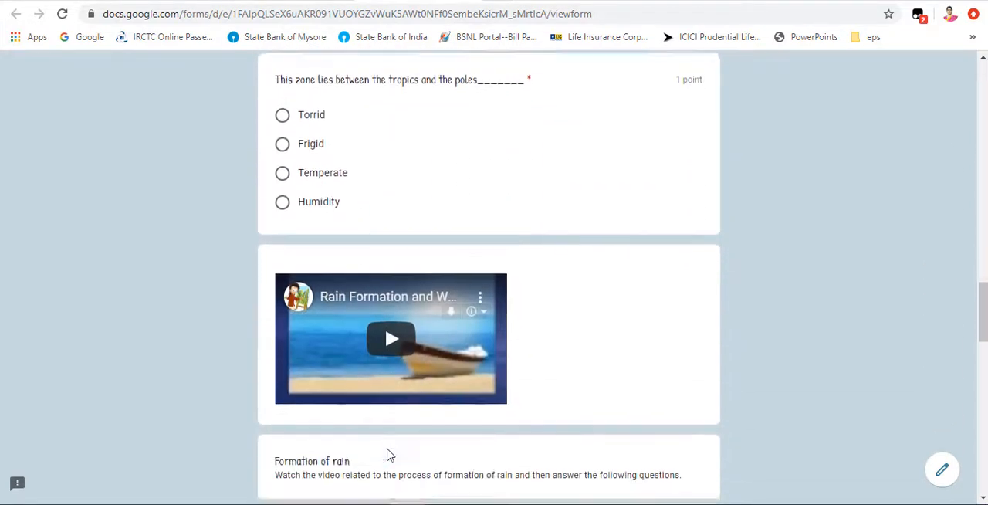
scroll(444, 390, "down", 3)
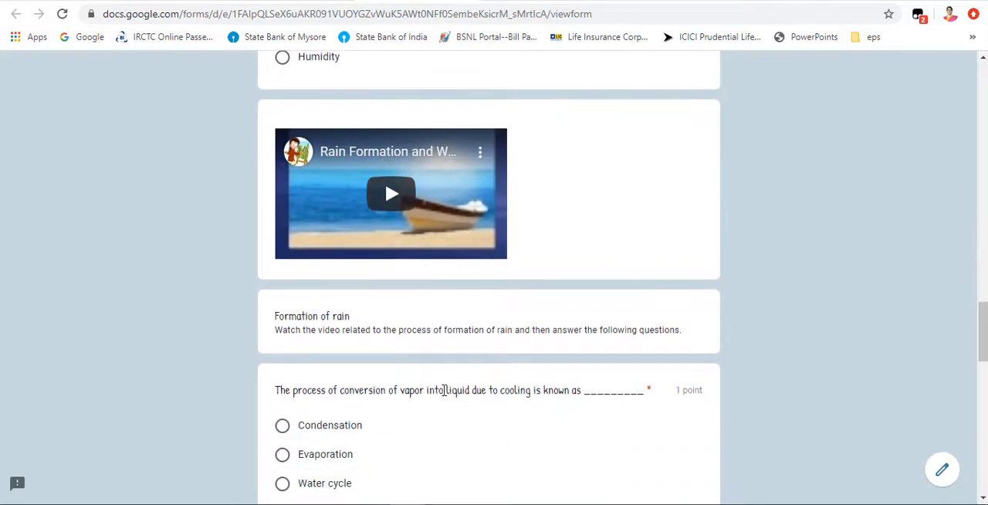
scroll(444, 390, "down", 7)
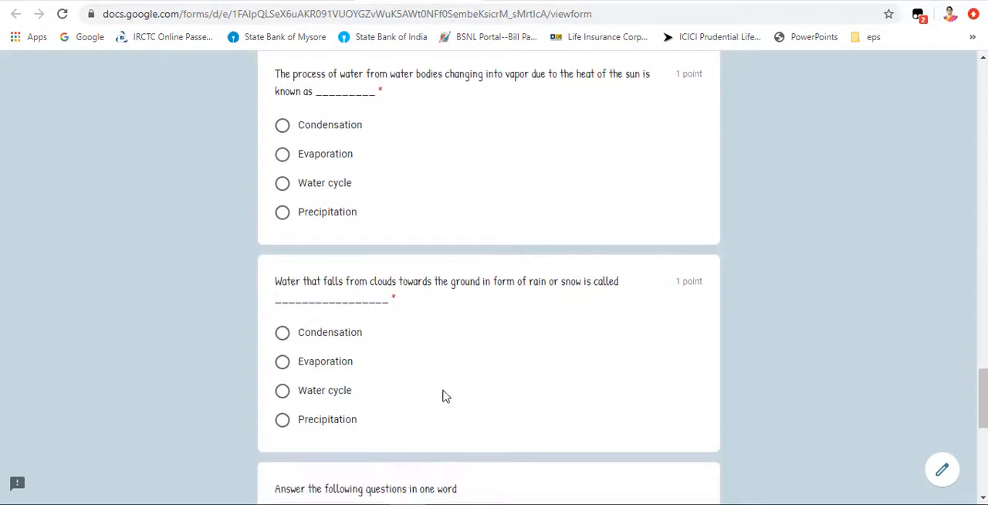
scroll(444, 396, "down", 1)
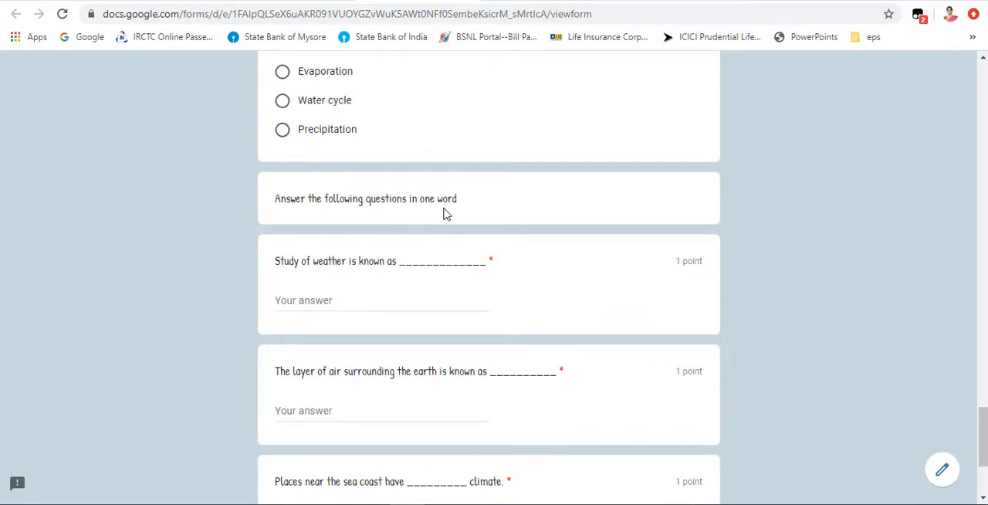
scroll(389, 287, "down", 3)
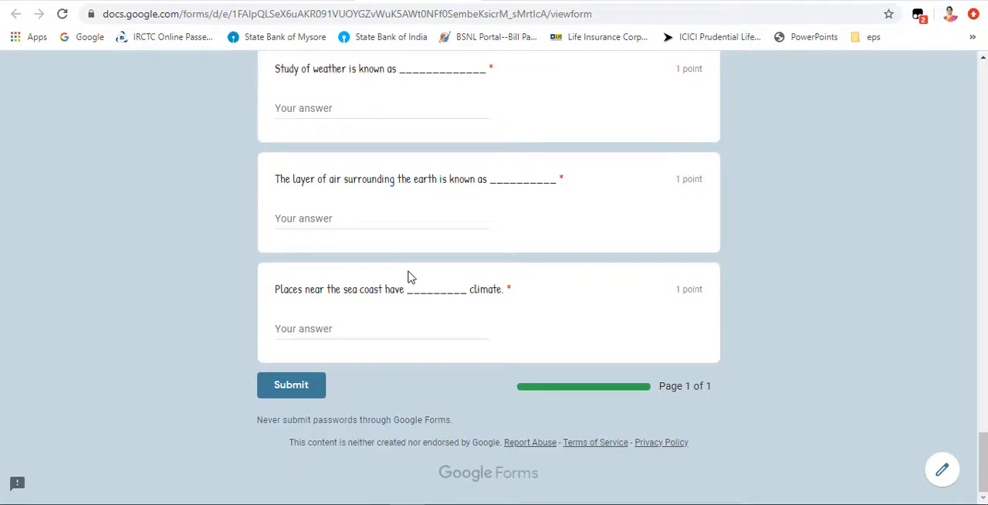
Step: Go back to the preview's opening fields and compare the Email address field with the Email question
scroll(420, 279, "up", 15)
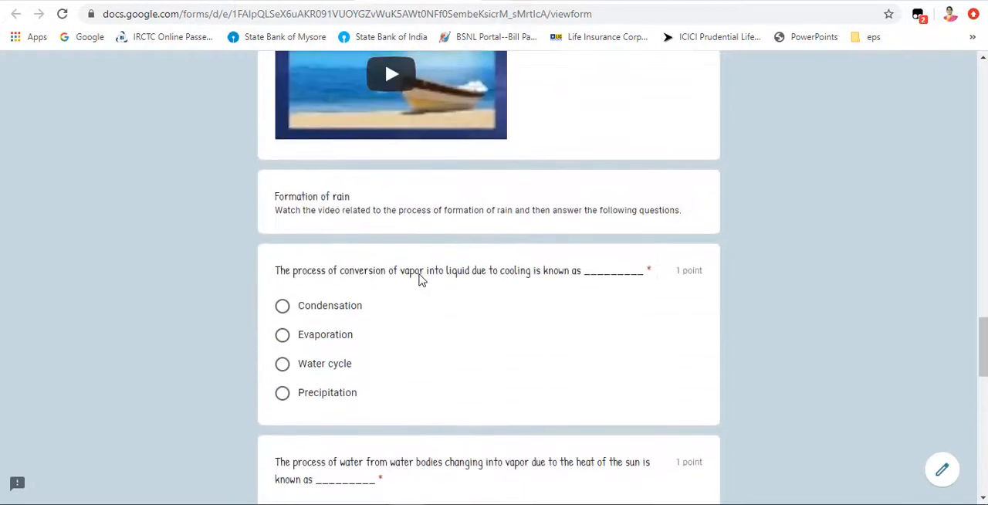
scroll(421, 280, "up", 10)
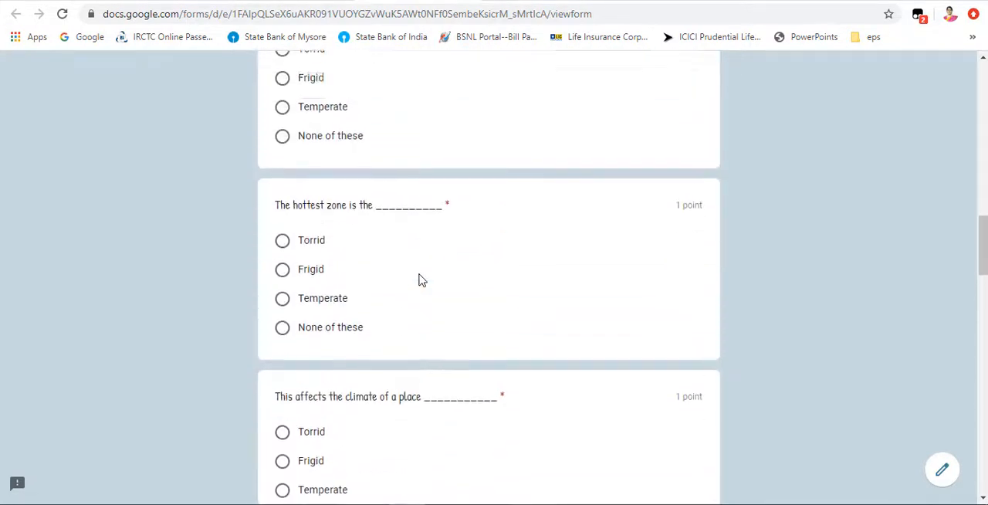
scroll(421, 280, "up", 10)
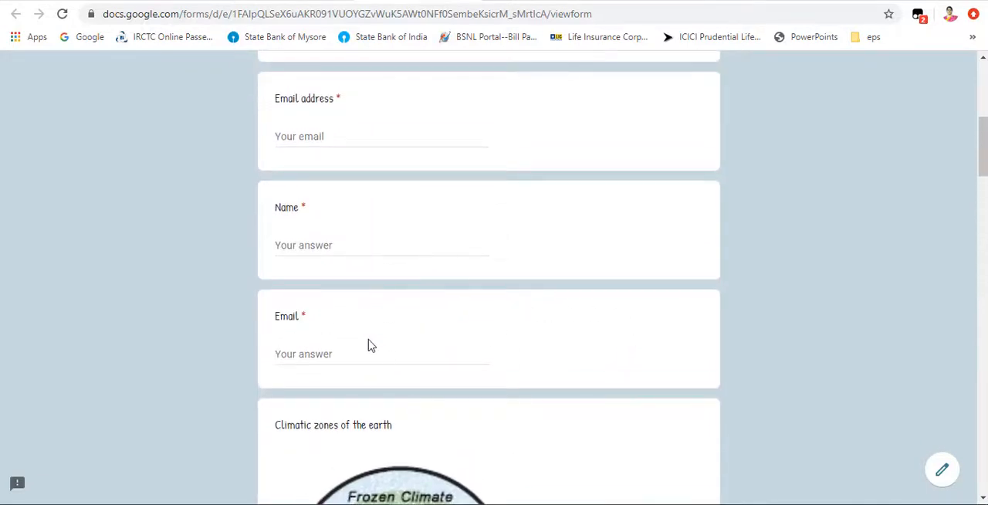
scroll(387, 358, "up", 5)
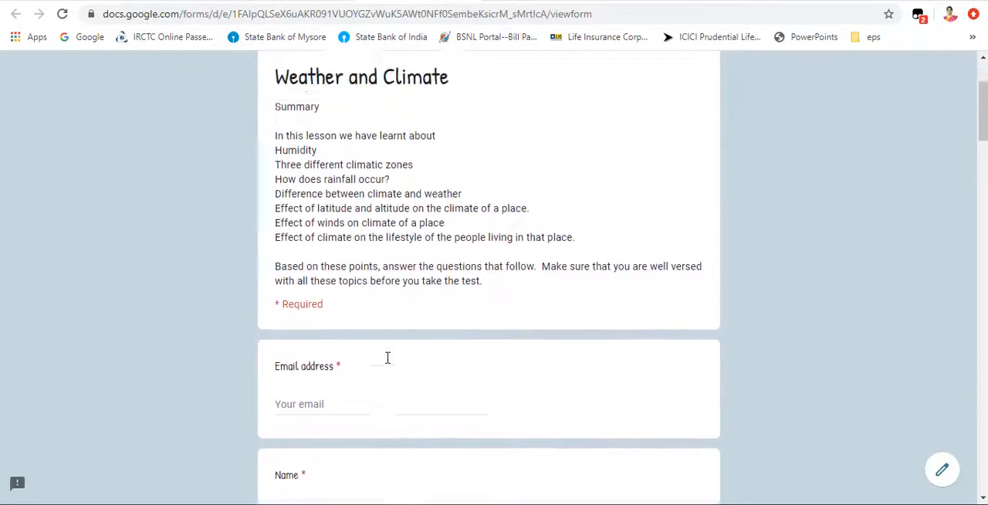
scroll(388, 357, "down", 4)
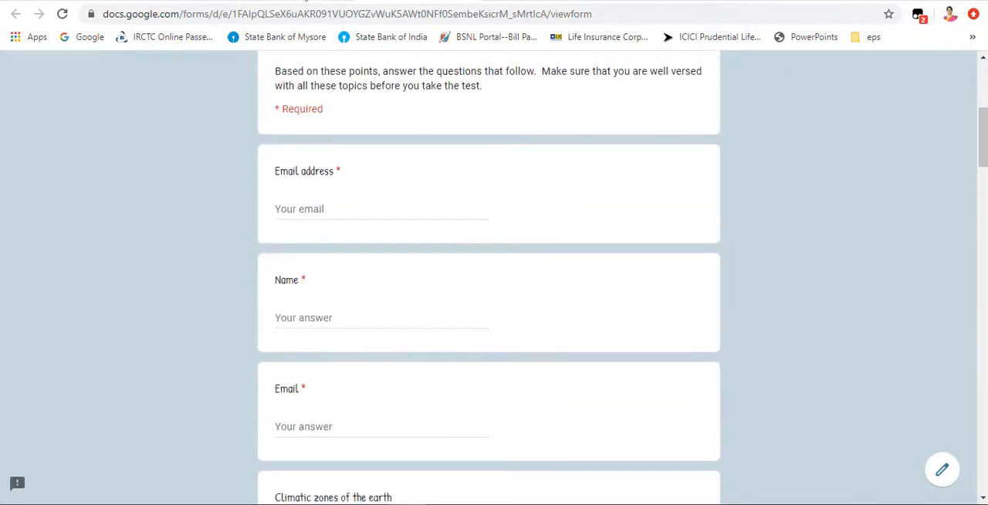
Step: Return to the form editor and delete the Email short-answer question below Name
left_click(316, 2)
scroll(402, 298, "down", 6)
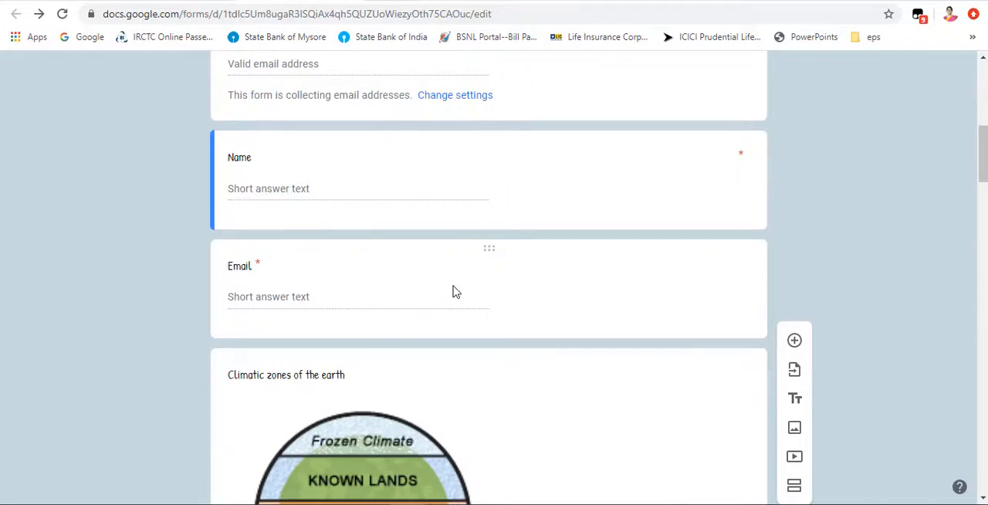
left_click(454, 292)
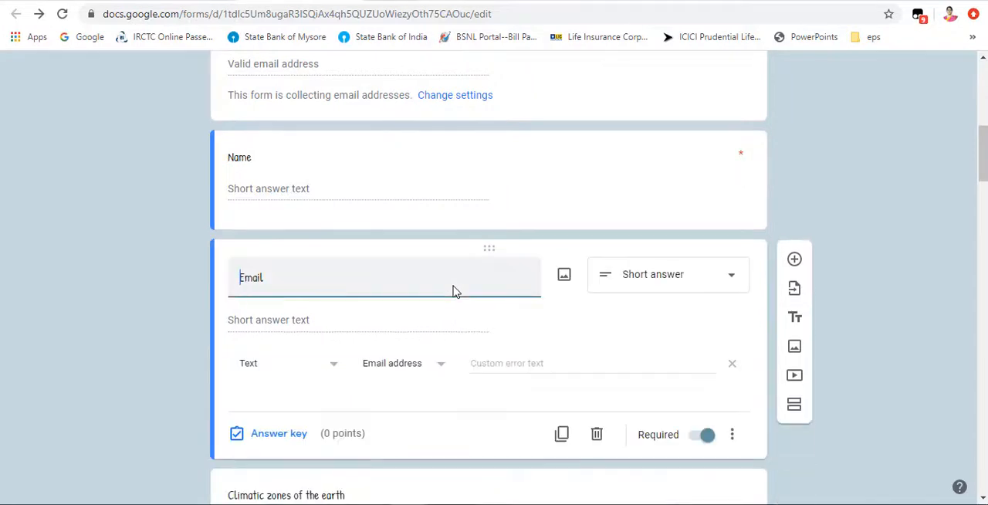
left_click(597, 436)
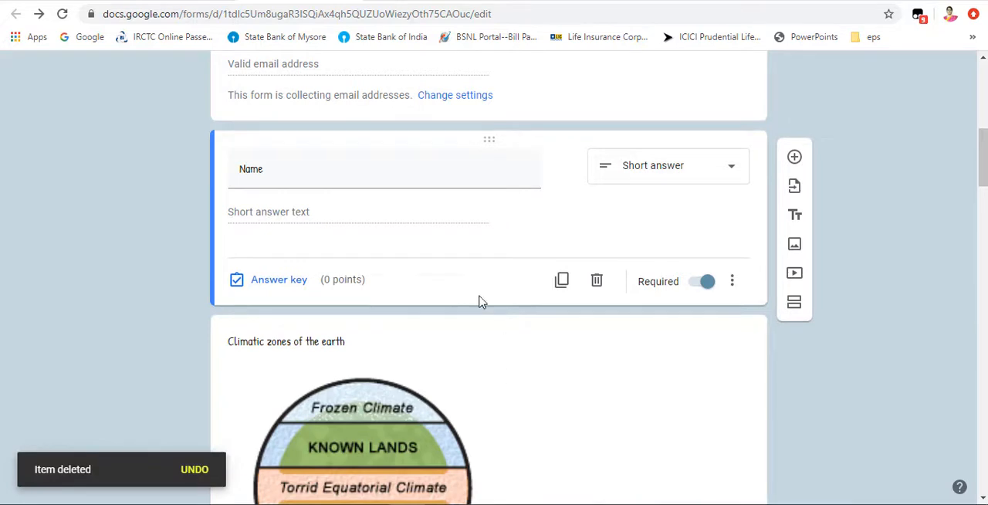
Step: Open the form's sending options, choose sharing by link and shorten the URL
scroll(481, 302, "up", 3)
scroll(500, 267, "up", 2)
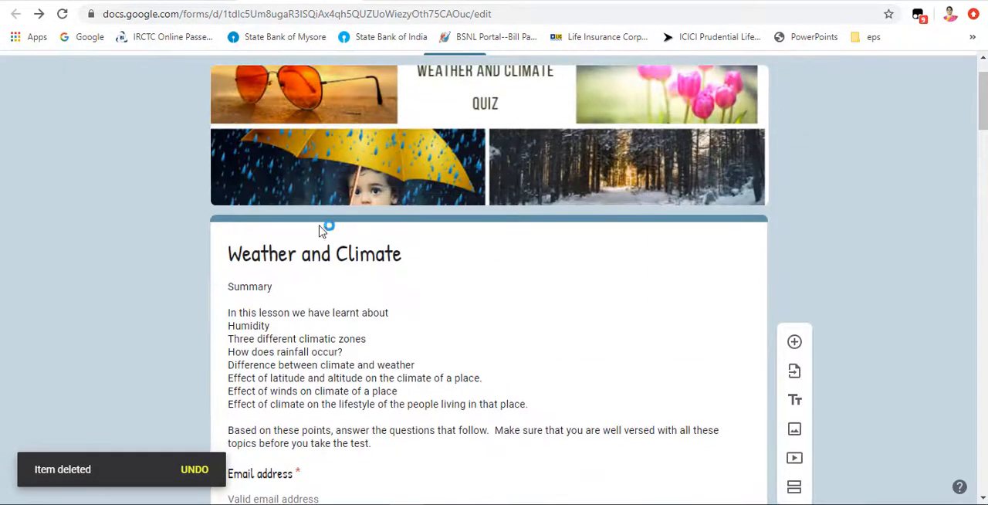
scroll(480, 260, "up", 1)
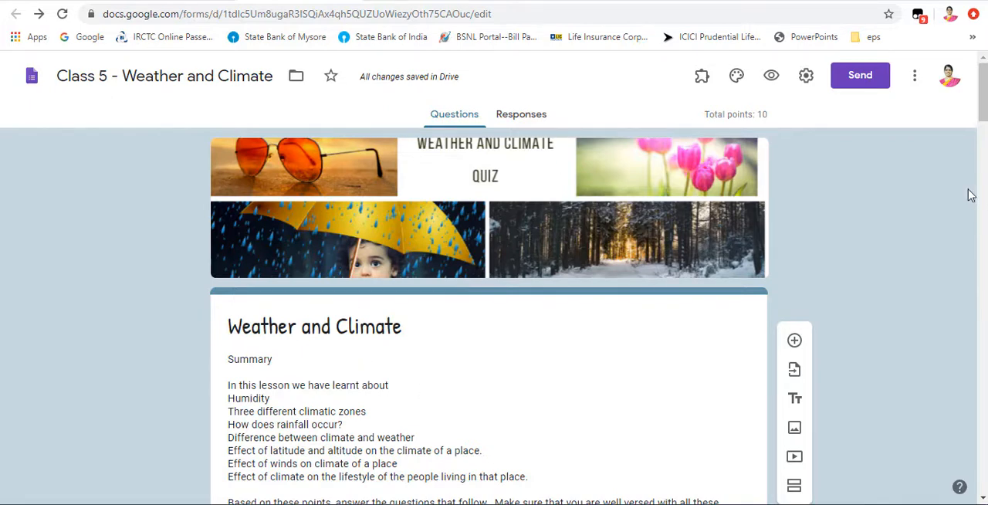
left_click(866, 82)
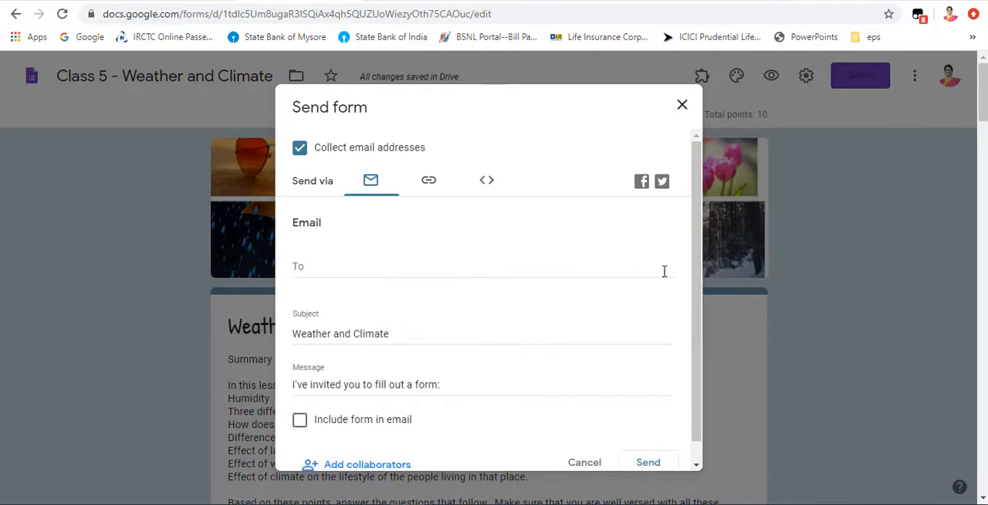
left_click(430, 182)
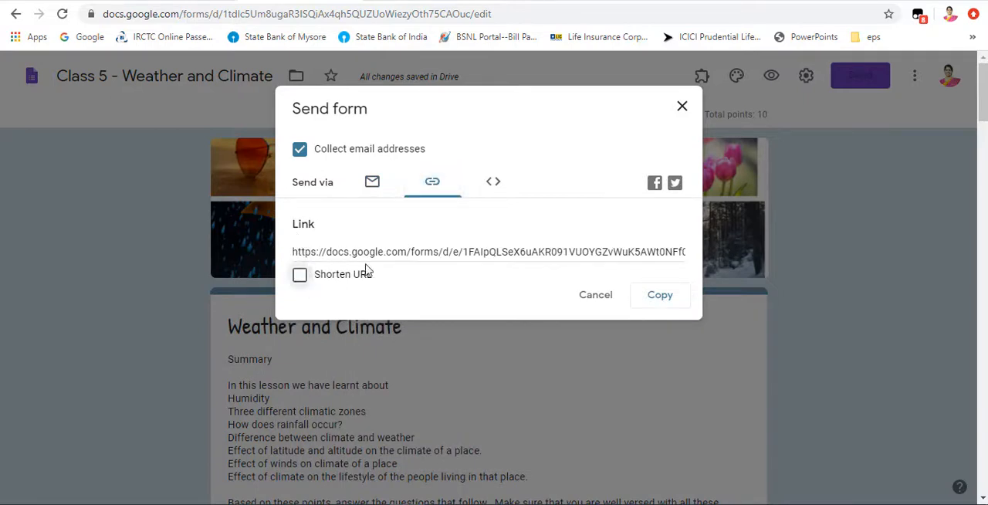
left_click(300, 277)
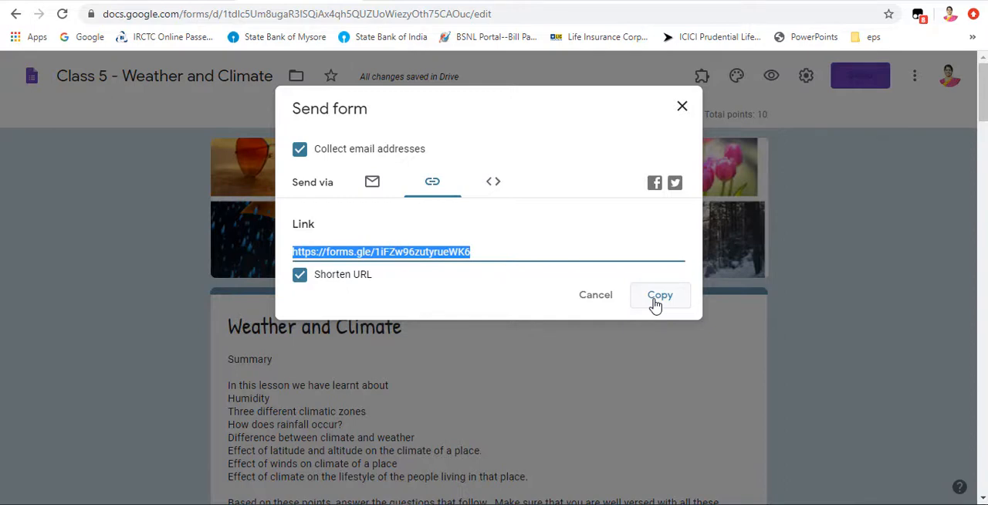
Step: View the embed HTML sending option with its width and height settings, and close the Send form dialog
left_click(498, 185)
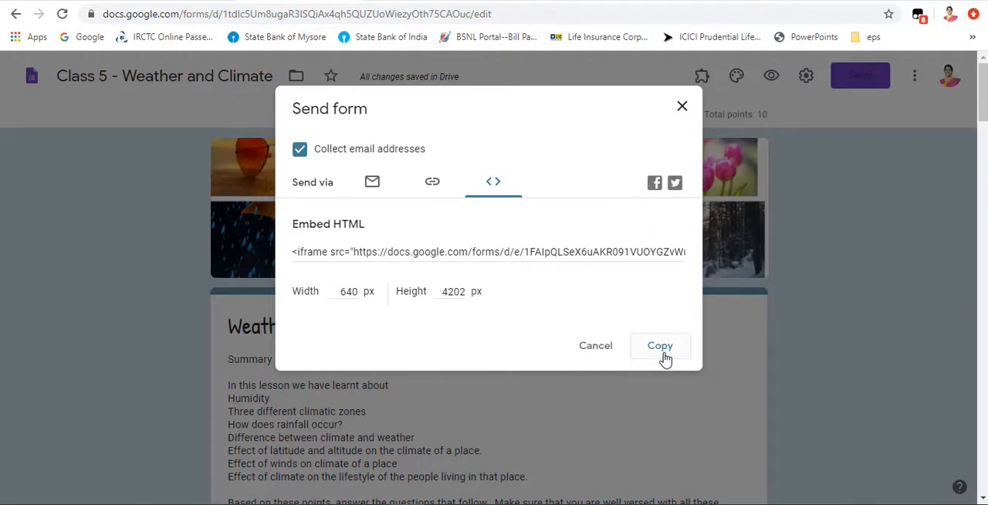
left_click(681, 108)
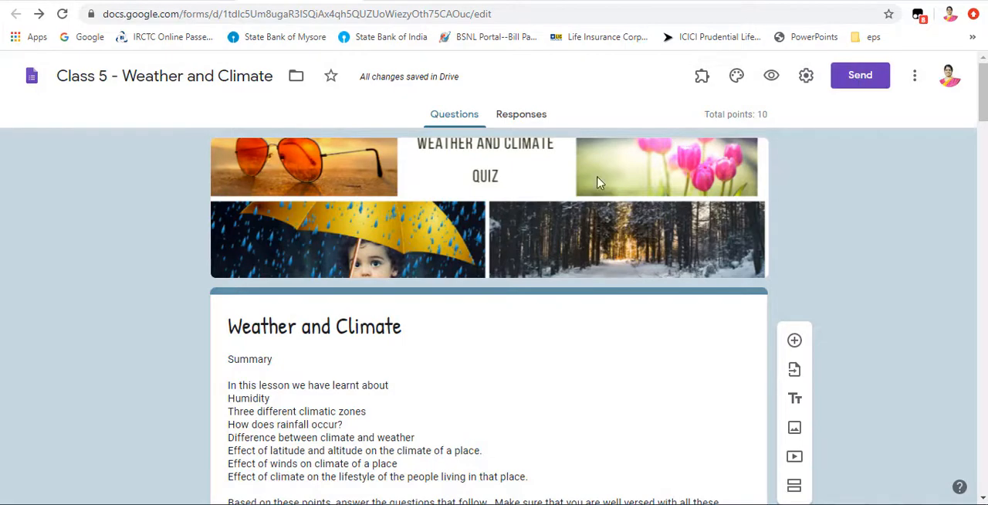
scroll(740, 257, "down", 9)
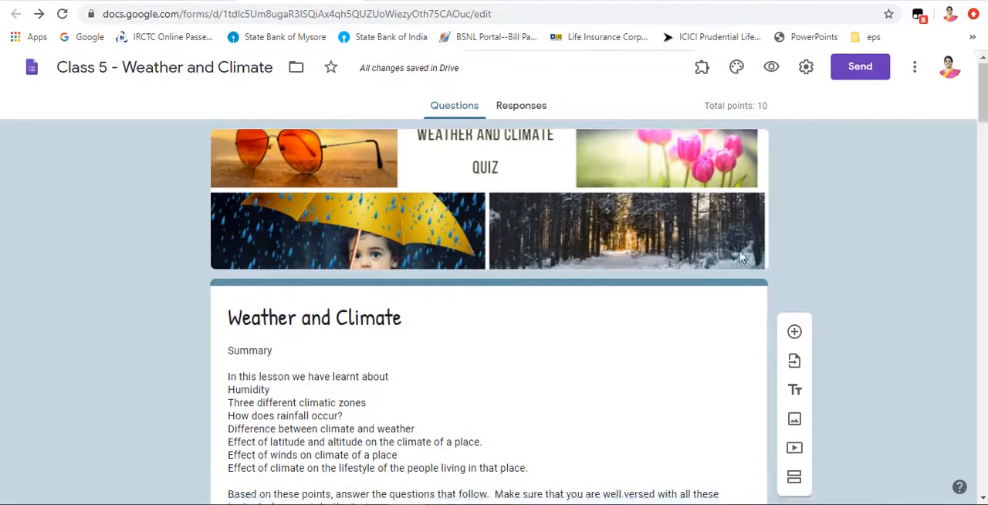
scroll(739, 259, "down", 8)
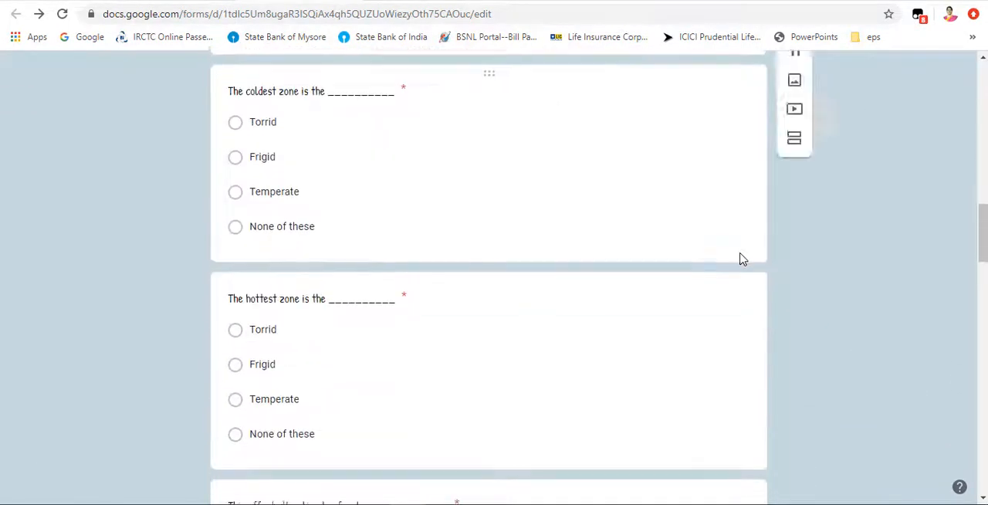
scroll(739, 260, "up", 9)
scroll(740, 260, "up", 10)
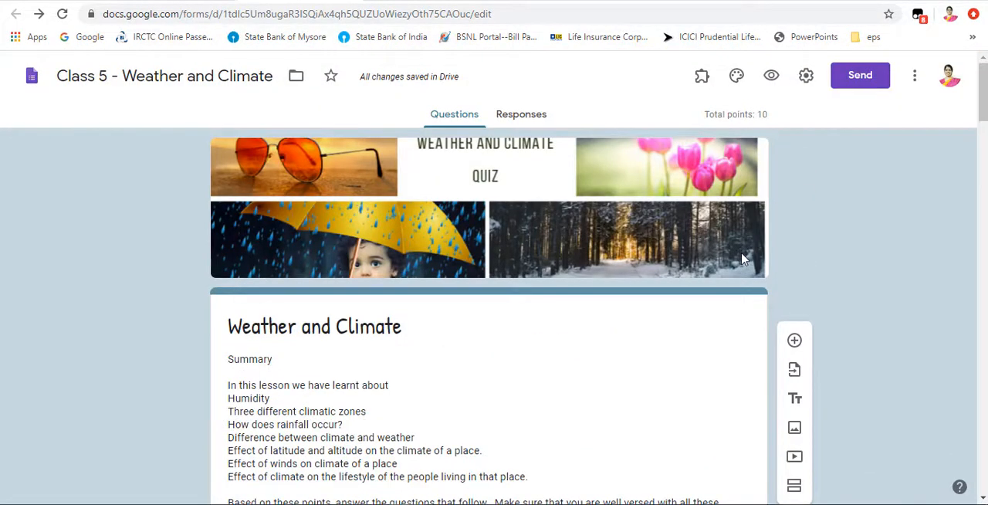
scroll(624, 254, "down", 5)
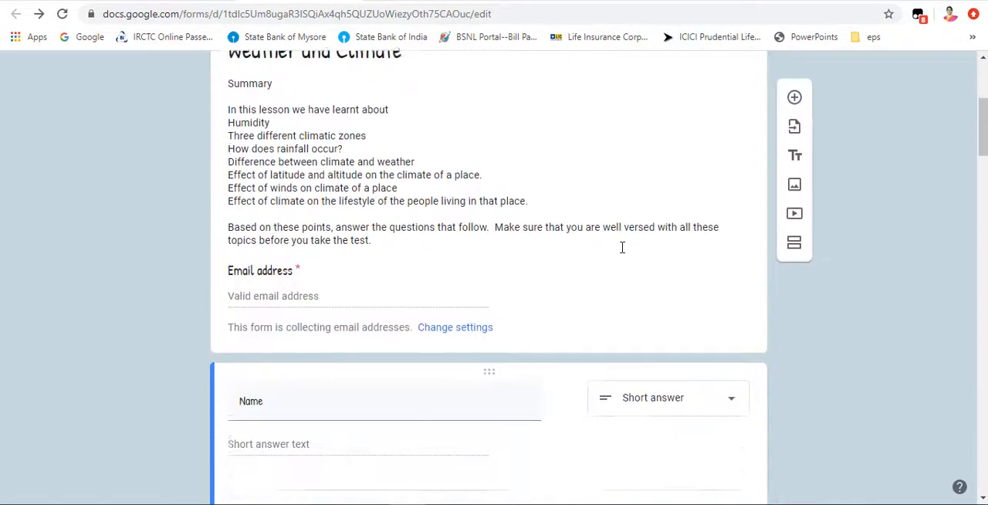
scroll(624, 254, "up", 5)
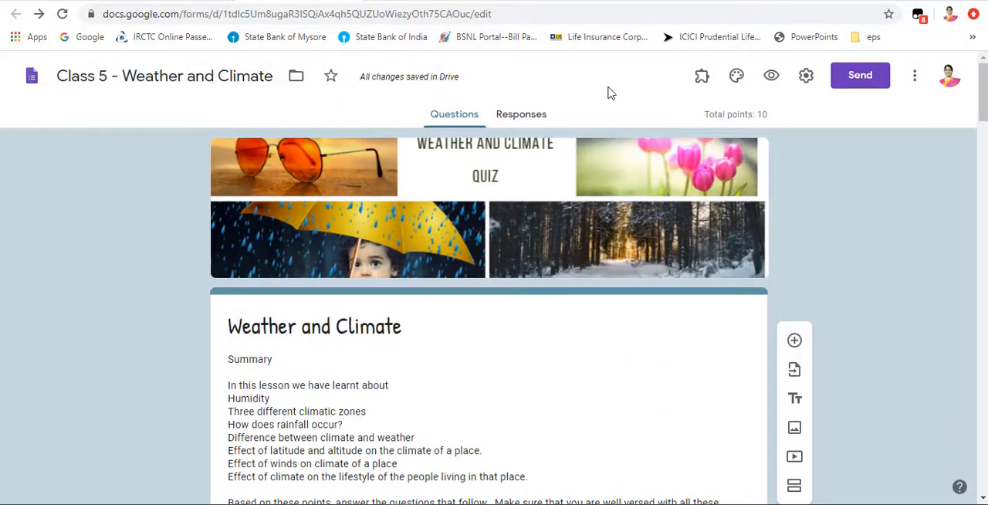
Step: Switch to the Grade 6 - SPL - Understanding Diversity form and review its opening fields, embedded video and long-answer questions through to the end
left_click(639, 2)
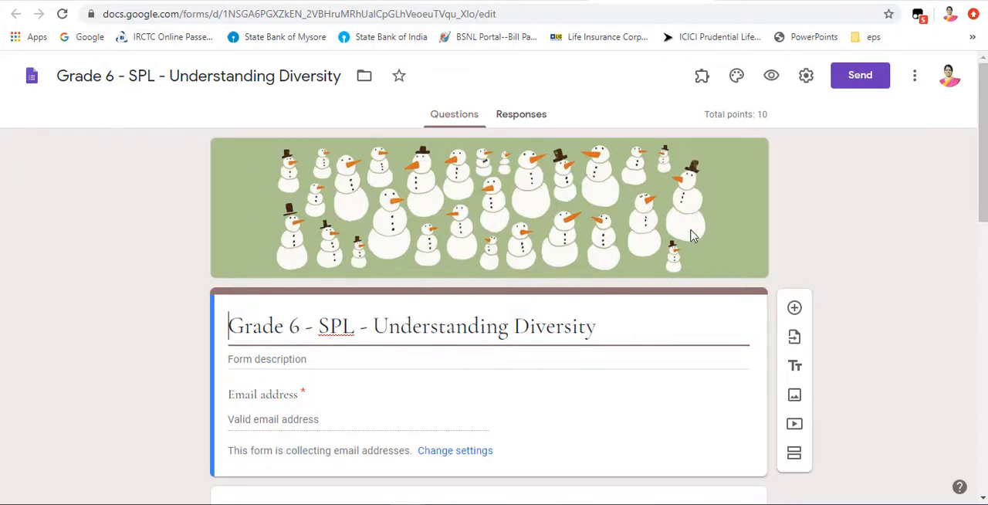
scroll(691, 235, "down", 2)
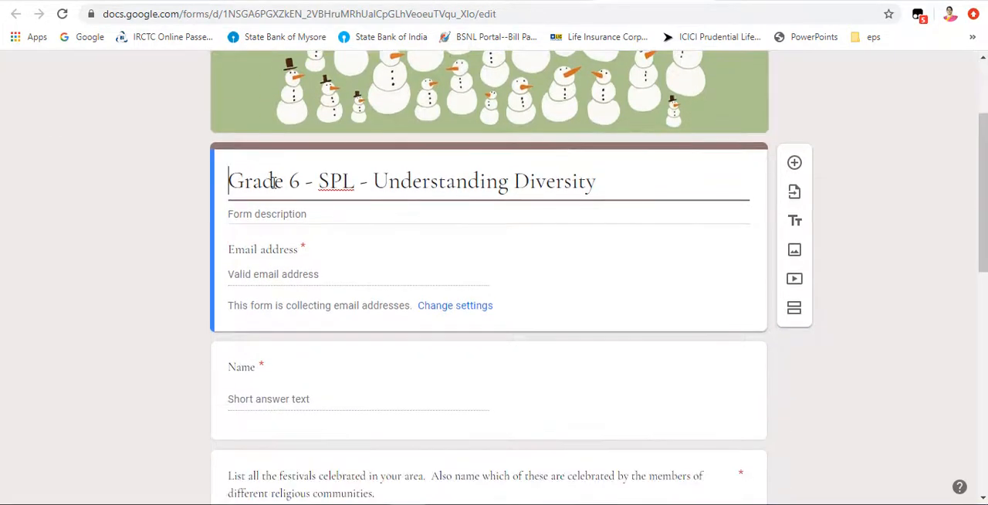
scroll(335, 287, "down", 2)
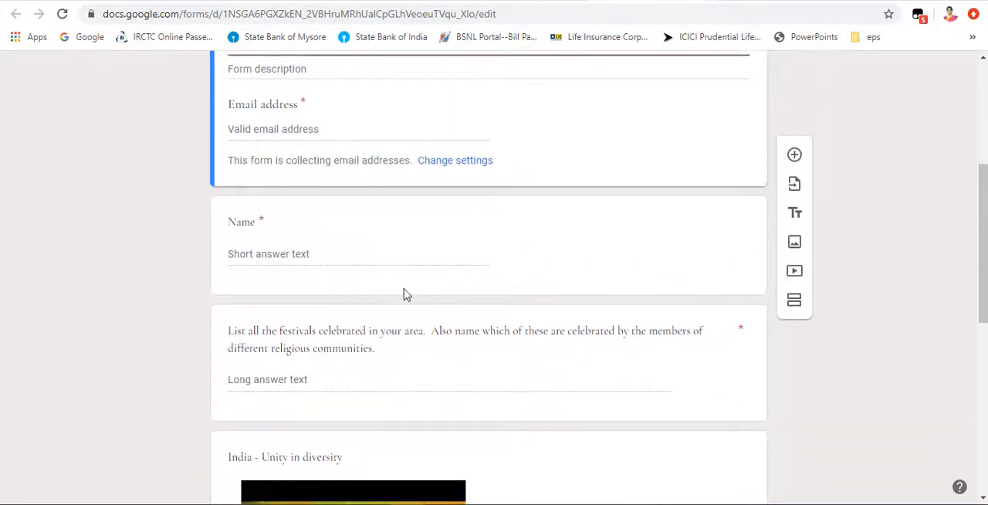
scroll(259, 249, "down", 2)
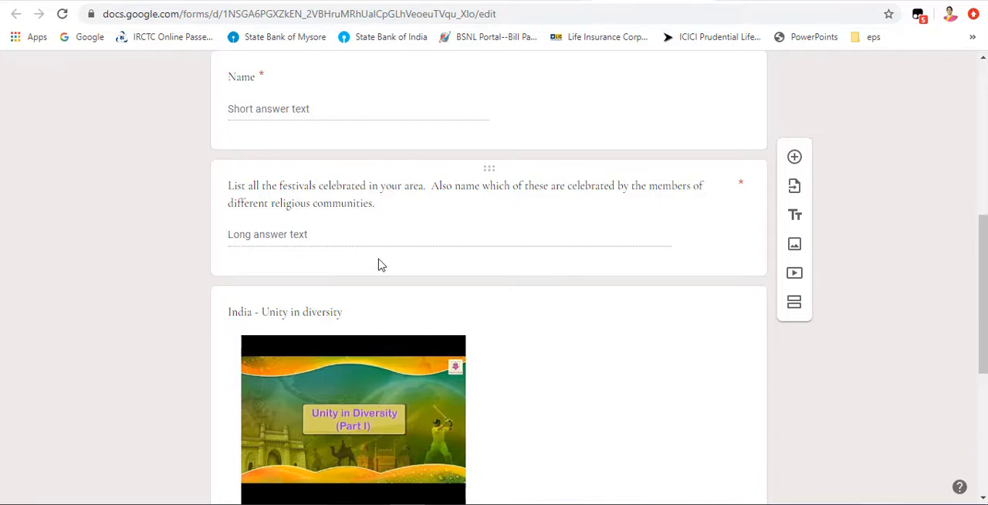
scroll(382, 267, "down", 2)
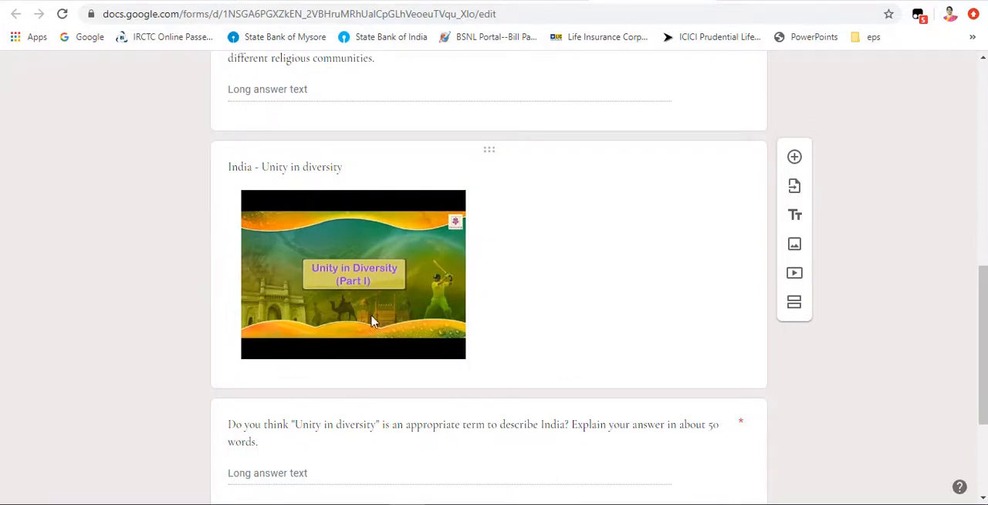
scroll(309, 268, "down", 1)
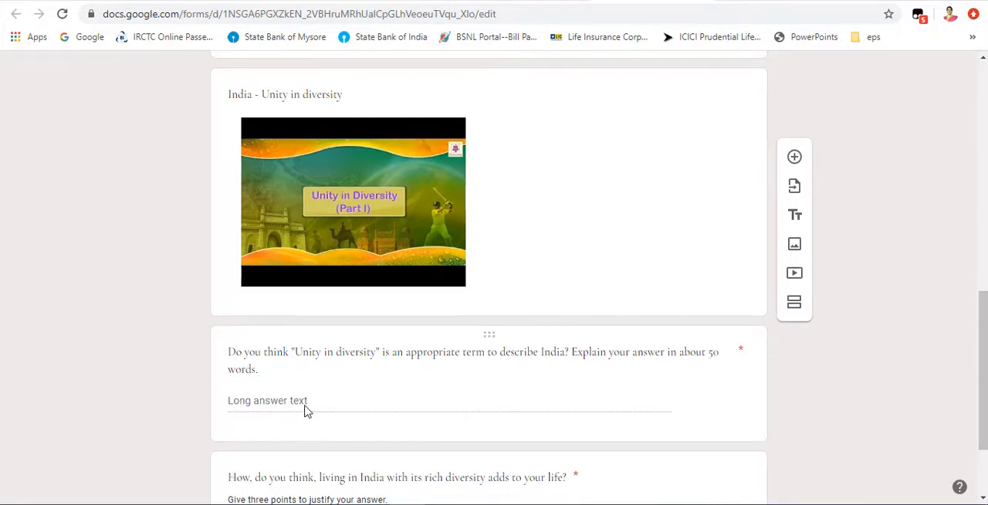
scroll(395, 429, "down", 2)
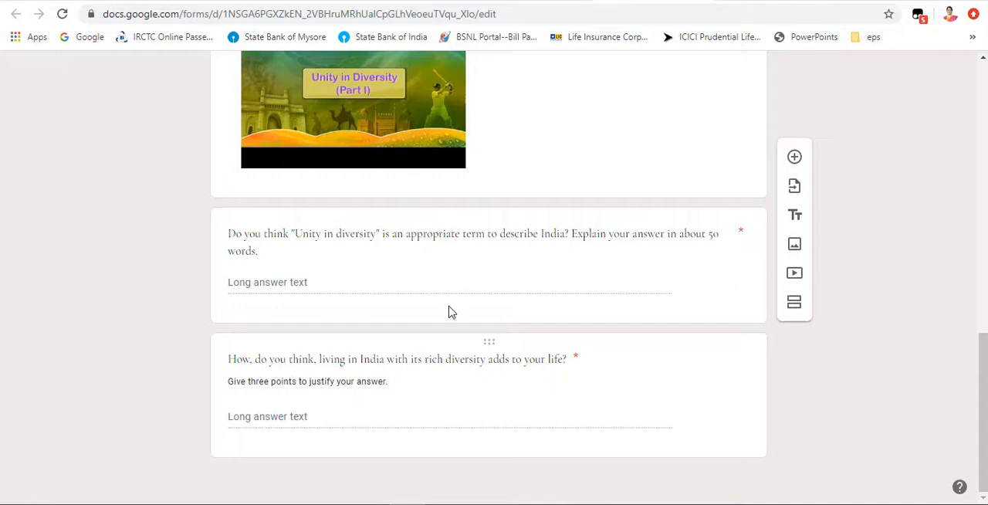
Step: Re-examine the Understanding Diversity form's India - Unity in diversity video and its surrounding questions, and return to the form's title
scroll(429, 307, "up", 2)
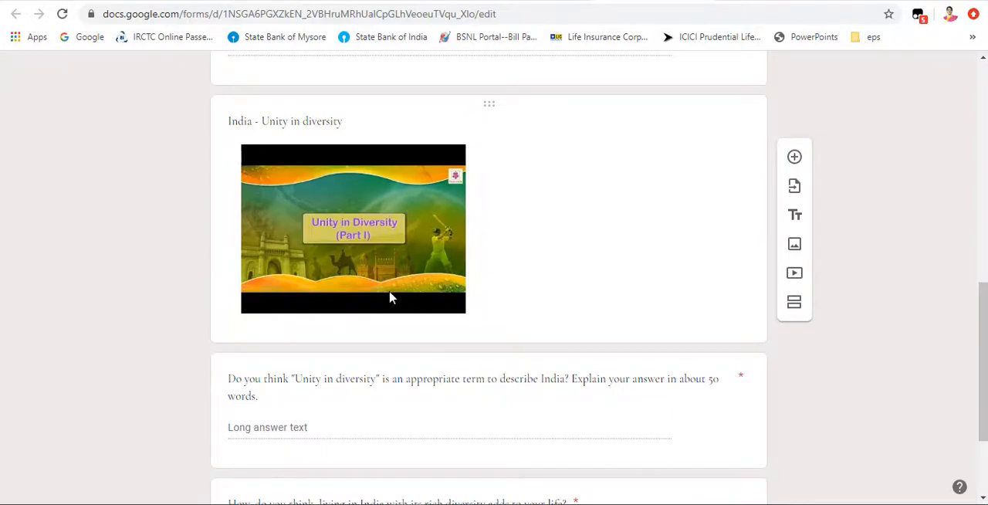
scroll(390, 297, "up", 4)
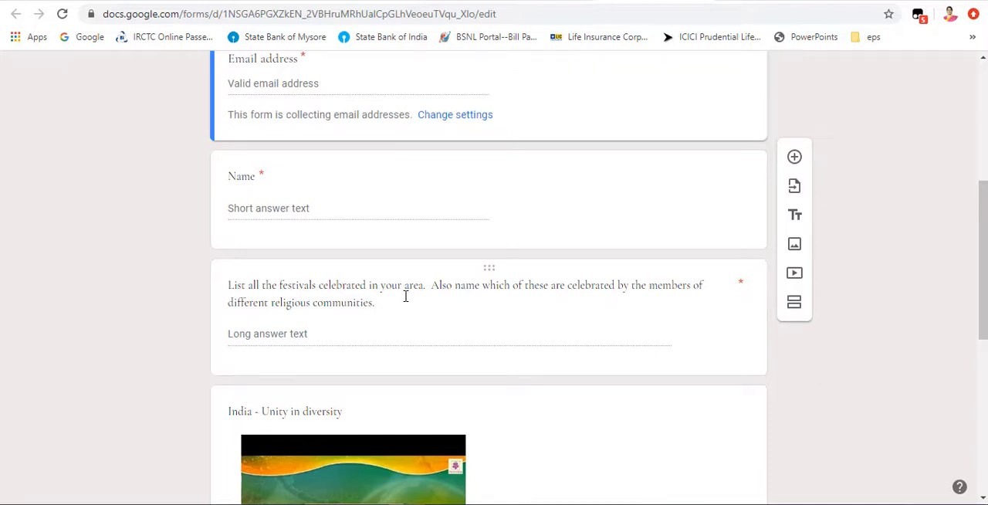
scroll(406, 296, "down", 5)
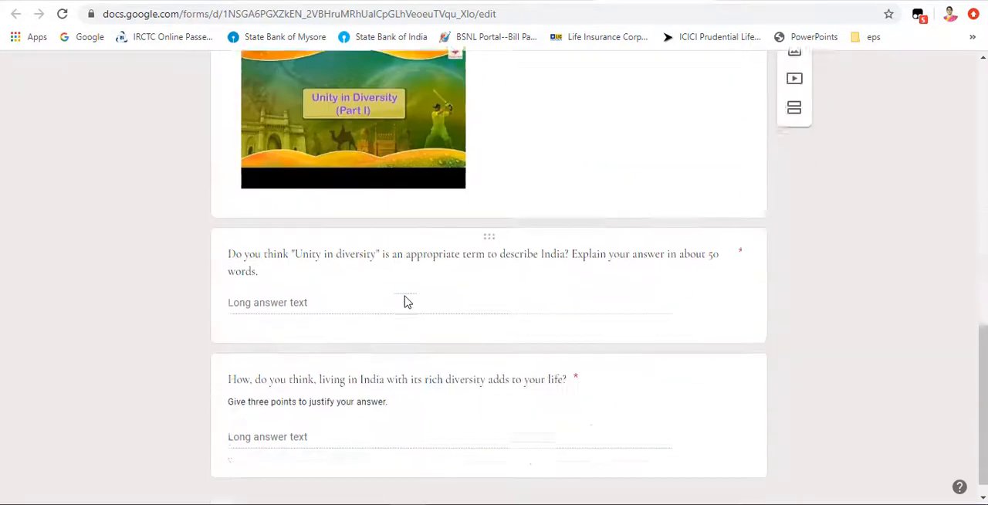
scroll(405, 301, "up", 5)
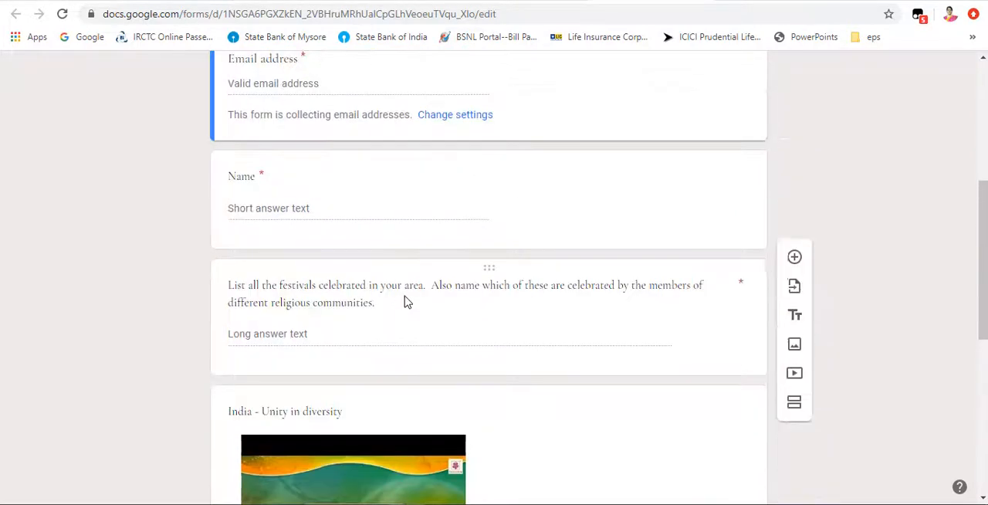
scroll(406, 296, "up", 3)
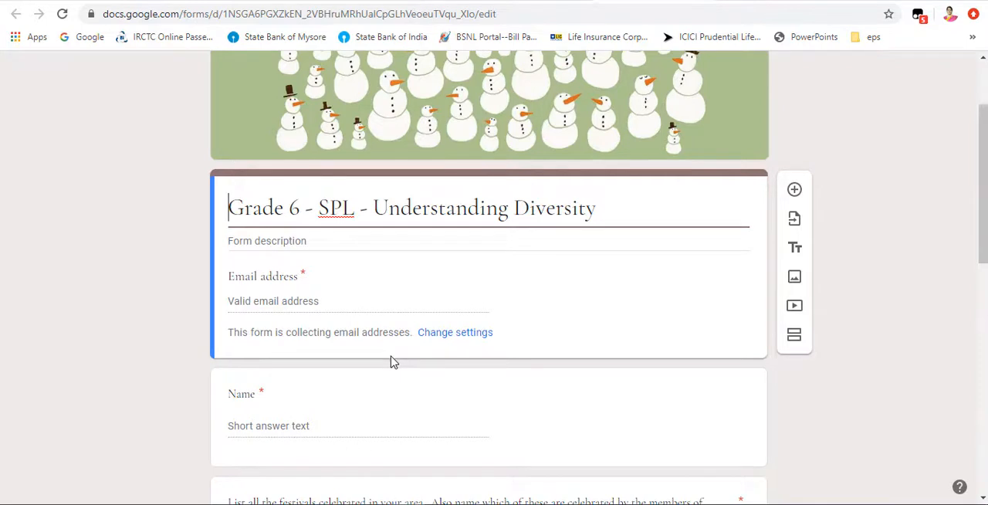
scroll(391, 361, "up", 2)
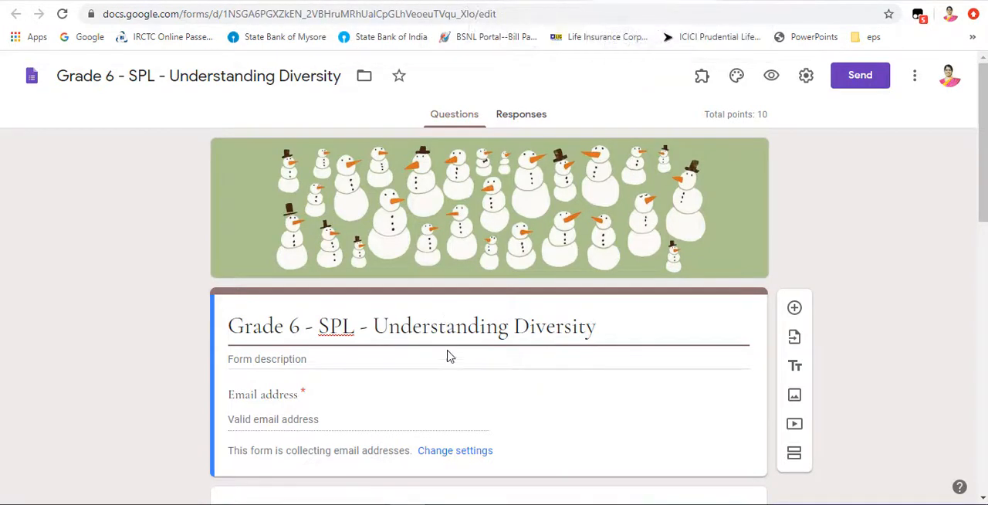
scroll(450, 356, "down", 7)
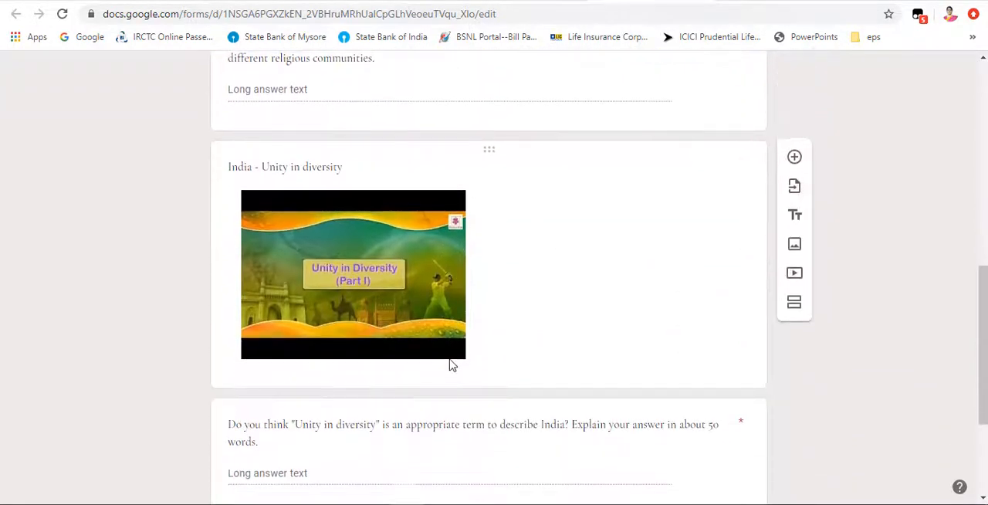
scroll(452, 365, "up", 7)
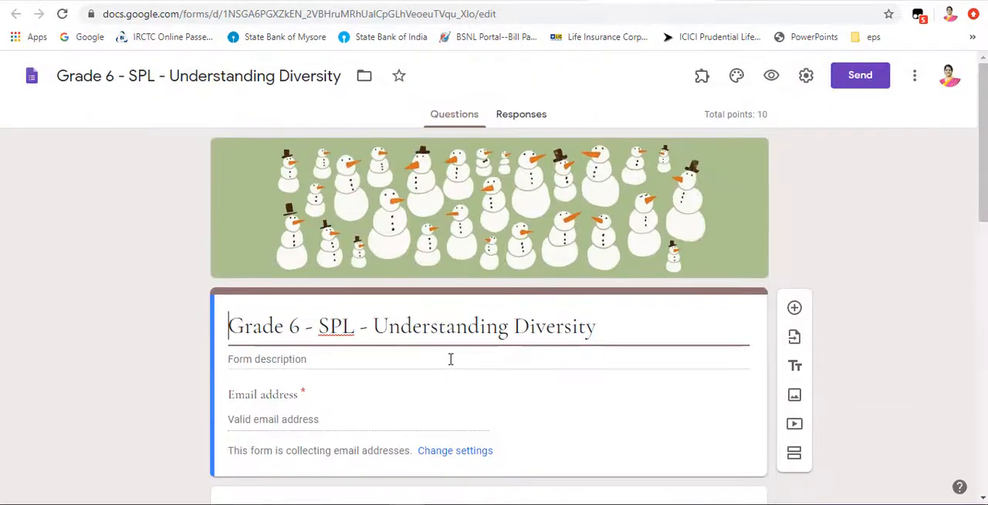